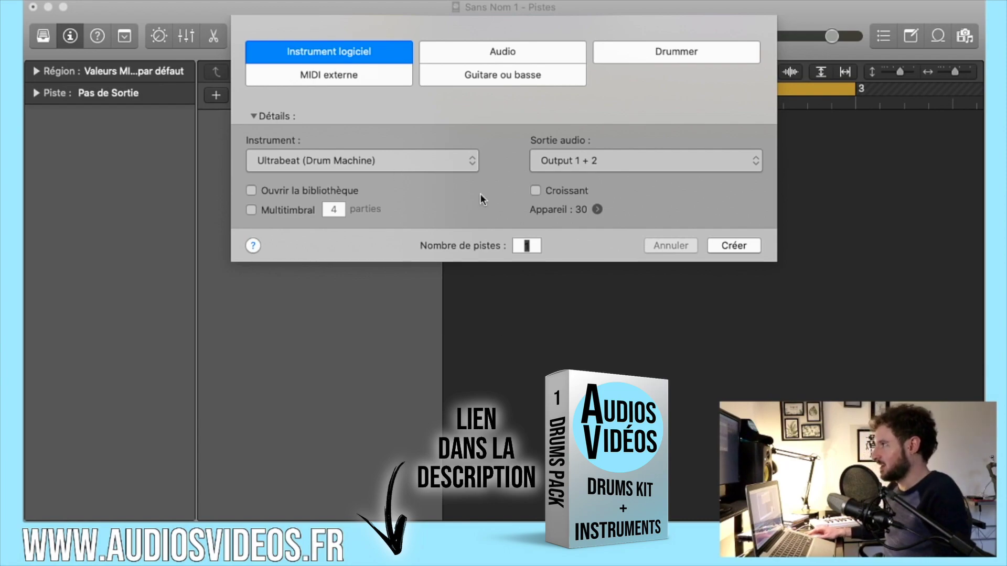
- Create a software instrument track with Ultrabeat (Drum Machine) on Output 1 + 2 and load the Paris House Remix Kit
{"action": "left_click", "coordinate": [737, 243]}
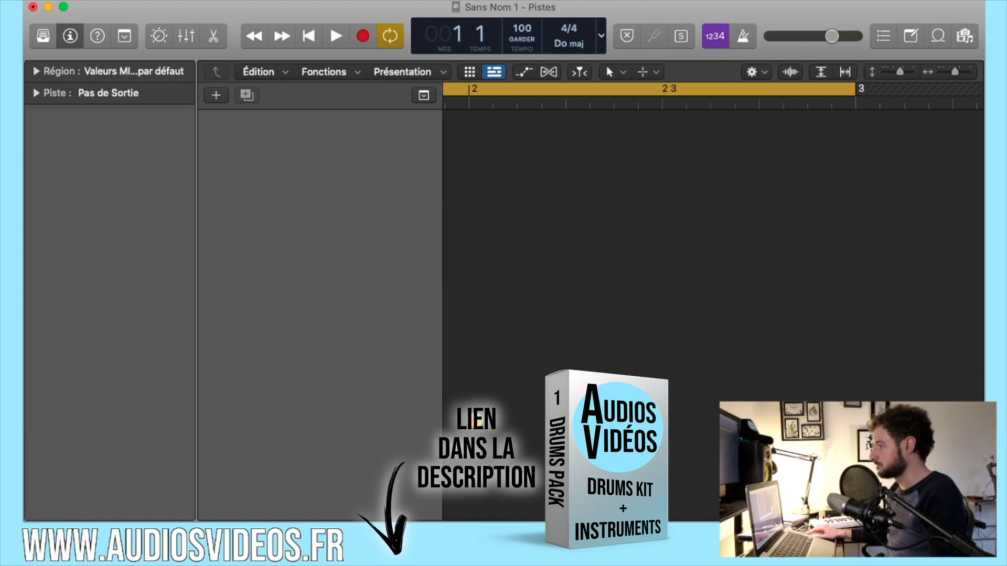
{"action": "left_click_drag", "start_coordinate": [466, 194], "coordinate": [196, 19]}
{"action": "left_click", "coordinate": [251, 36]}
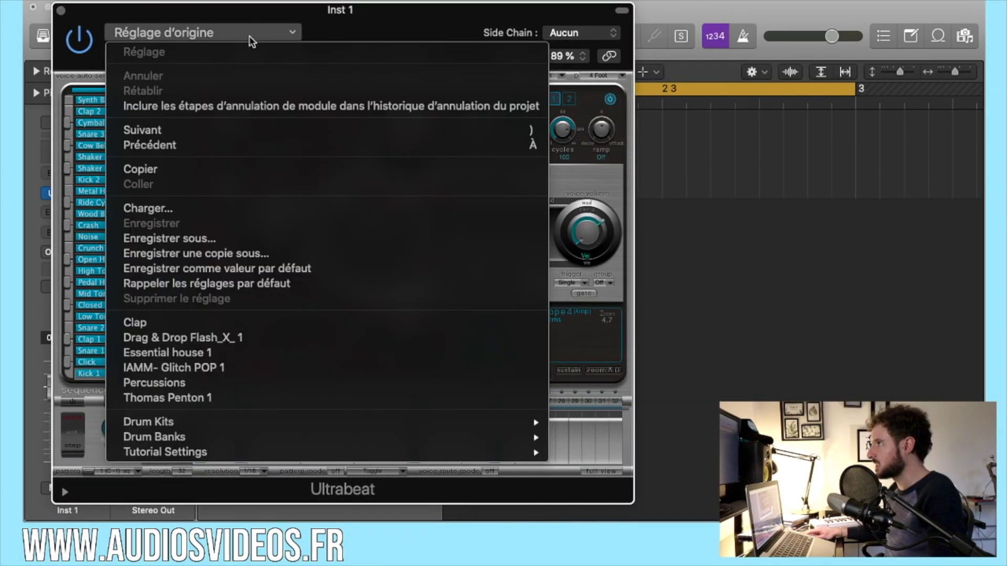
{"action": "mouse_move", "coordinate": [241, 422]}
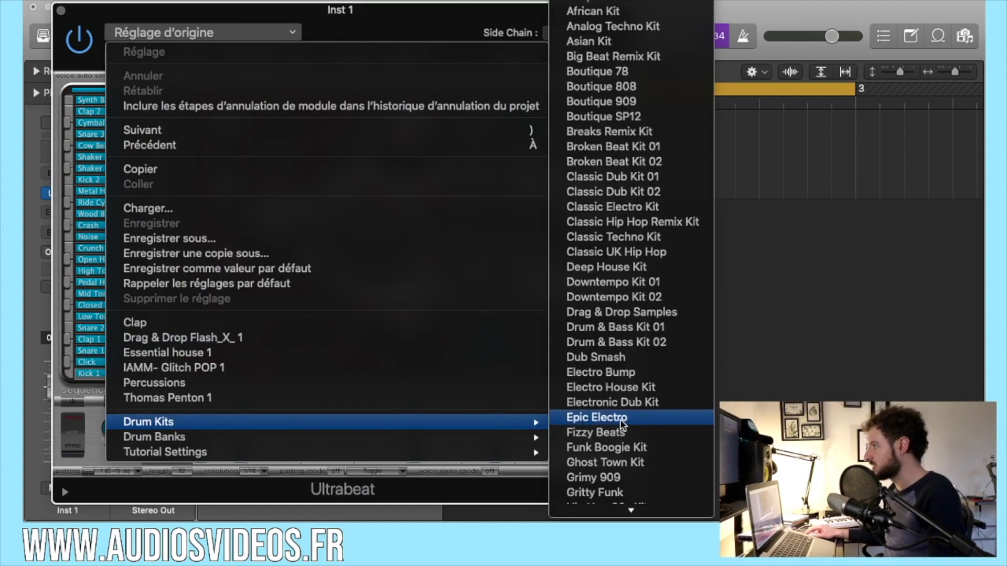
{"action": "scroll", "coordinate": [621, 435], "scroll_direction": "down", "scroll_amount": 10}
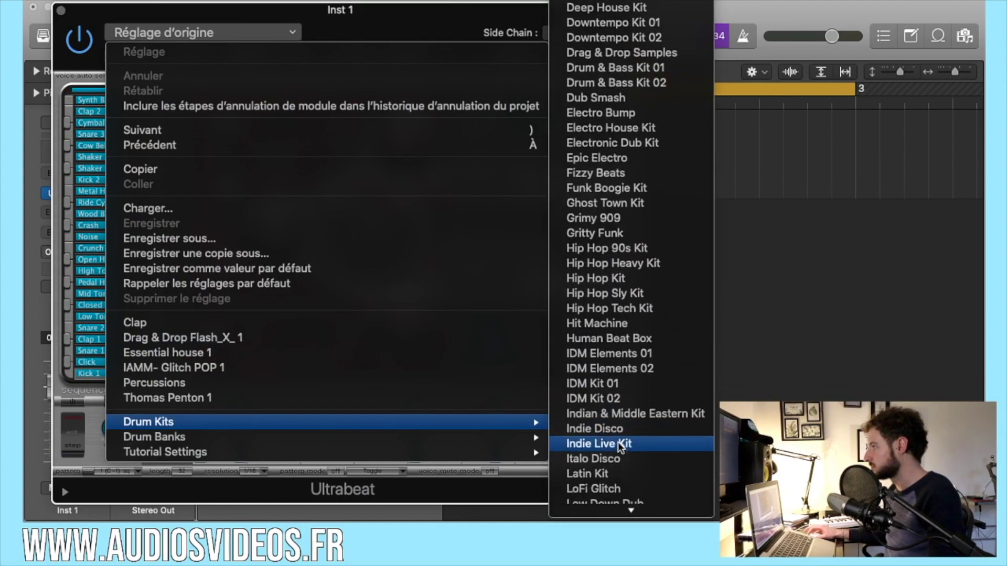
{"action": "scroll", "coordinate": [621, 447], "scroll_direction": "down", "scroll_amount": 10}
{"action": "scroll", "coordinate": [621, 447], "scroll_direction": "down", "scroll_amount": 10}
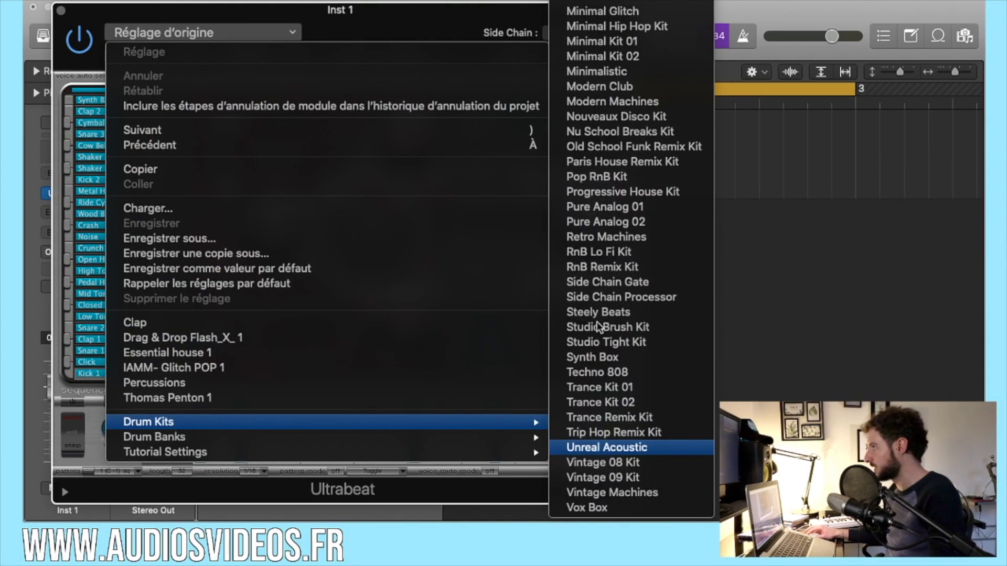
{"action": "left_click", "coordinate": [664, 166]}
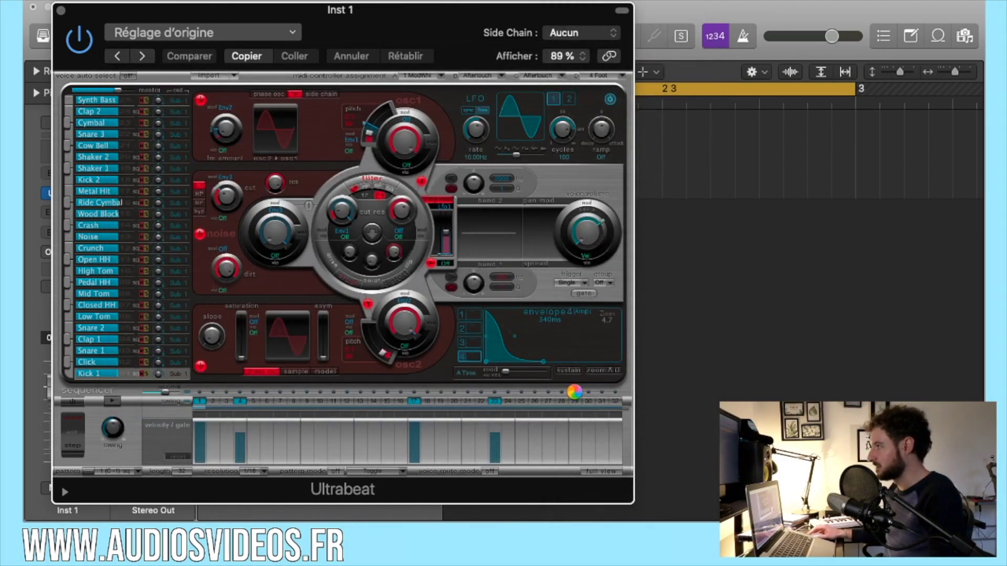
- Show the sequencer's full grid and clear the preset's Closed High Hat, Fat Snare and Main kick steps
{"action": "left_click", "coordinate": [590, 473]}
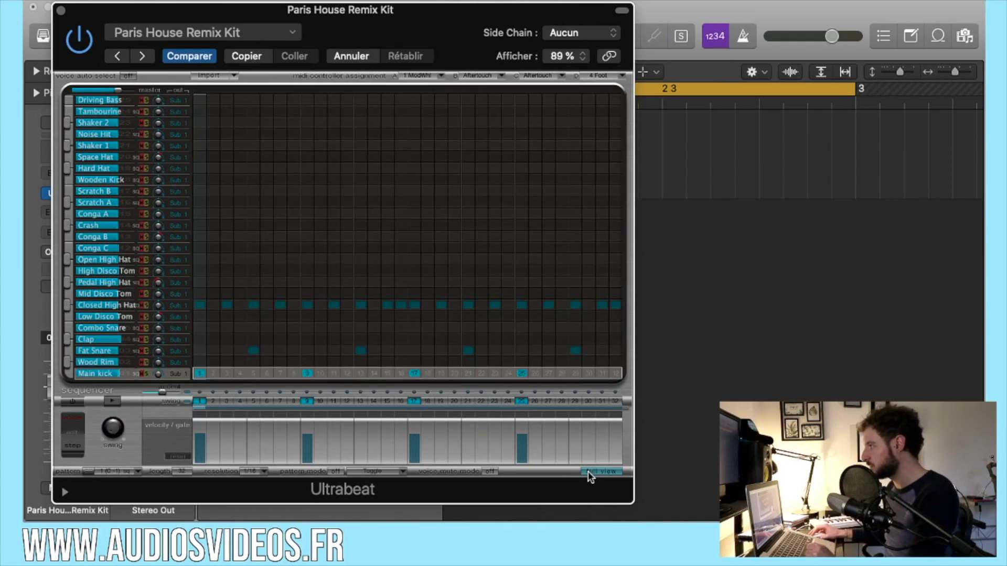
{"action": "left_click_drag", "start_coordinate": [203, 307], "coordinate": [617, 308]}
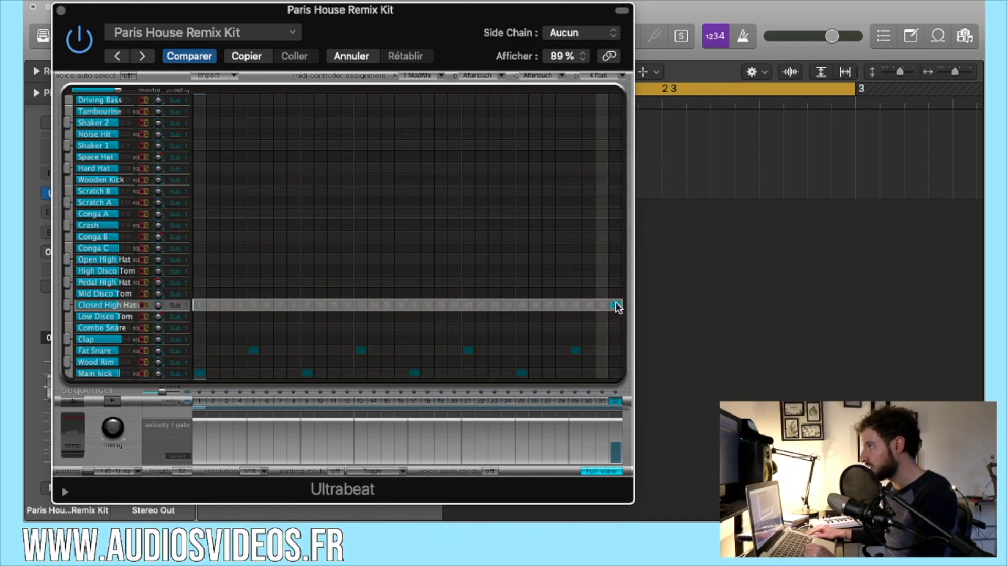
{"action": "left_click", "coordinate": [577, 351]}
{"action": "mouse_move", "coordinate": [460, 355]}
{"action": "left_mouse_down"}
{"action": "mouse_move", "coordinate": [258, 353]}
{"action": "mouse_move", "coordinate": [207, 385]}
{"action": "mouse_move", "coordinate": [314, 373]}
{"action": "mouse_move", "coordinate": [540, 378]}
{"action": "left_mouse_up"}
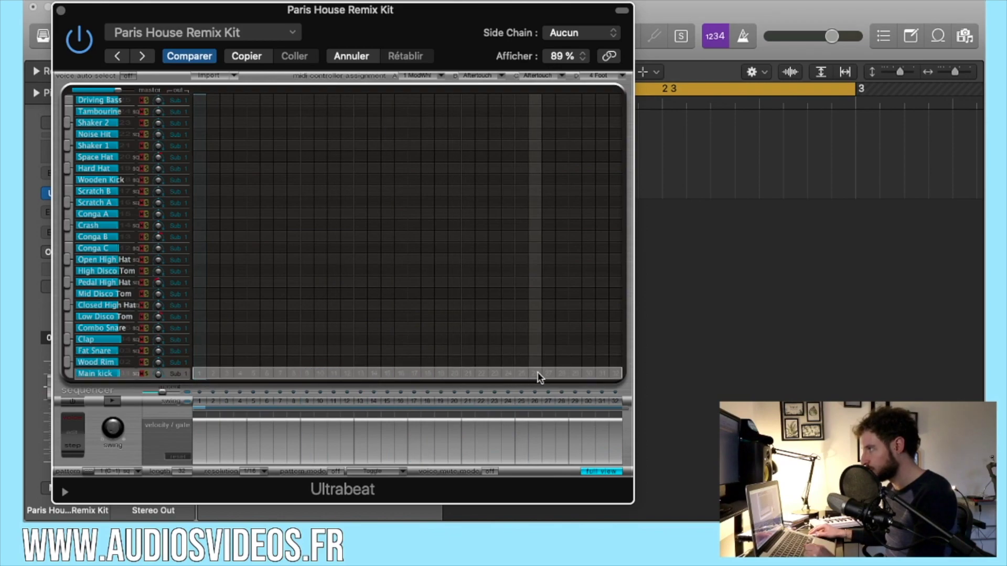
- Audition the Main kick and program it on steps 1, 5, 9, 13, 17, 21, 25 and 29
{"action": "left_click", "coordinate": [69, 374]}
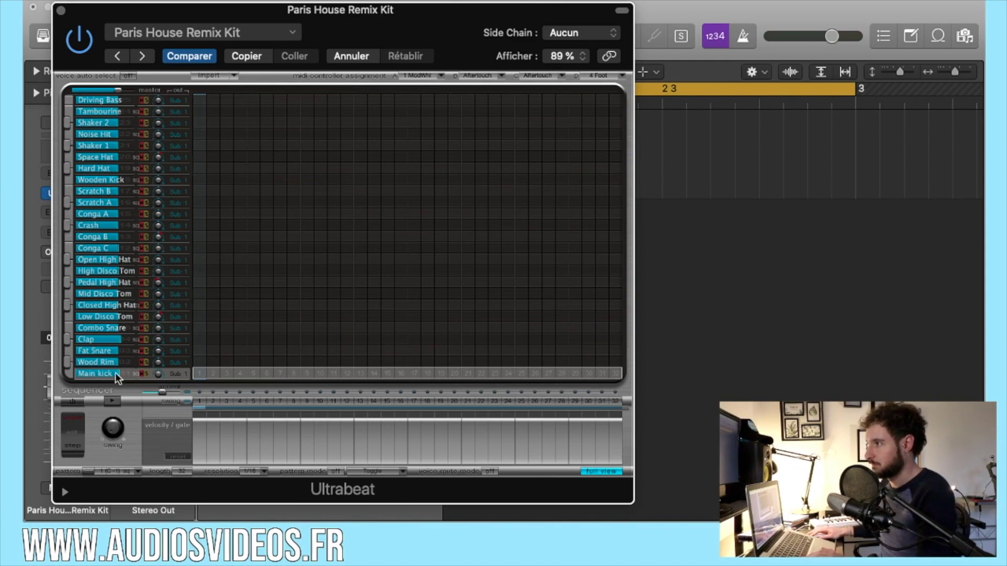
{"action": "left_click", "coordinate": [200, 374]}
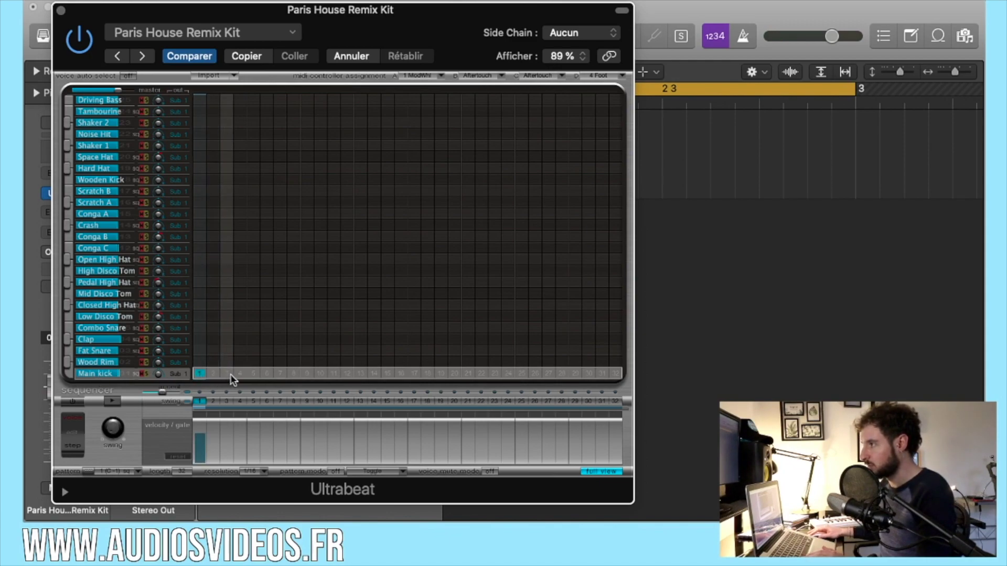
{"action": "left_click", "coordinate": [254, 374]}
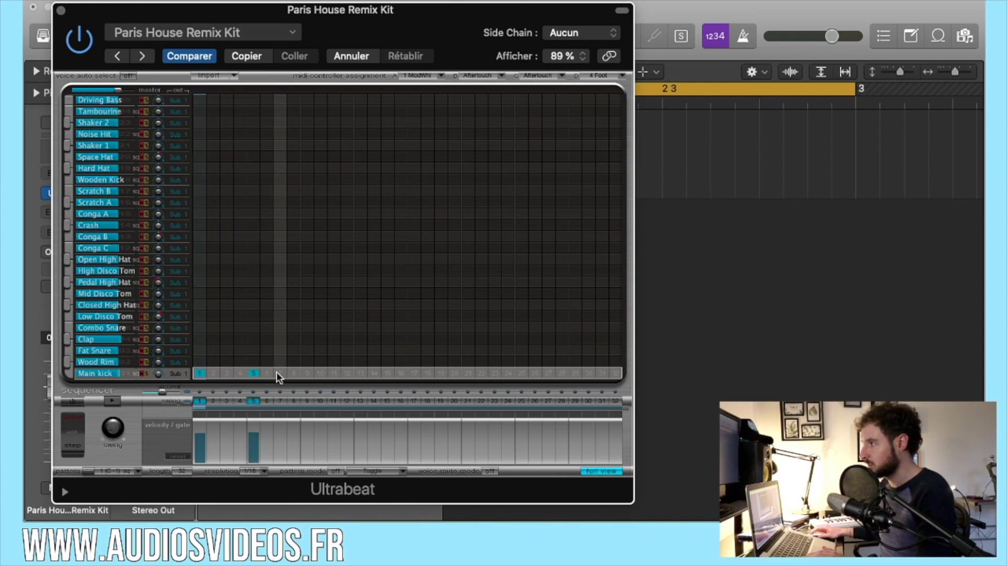
{"action": "left_click", "coordinate": [308, 374]}
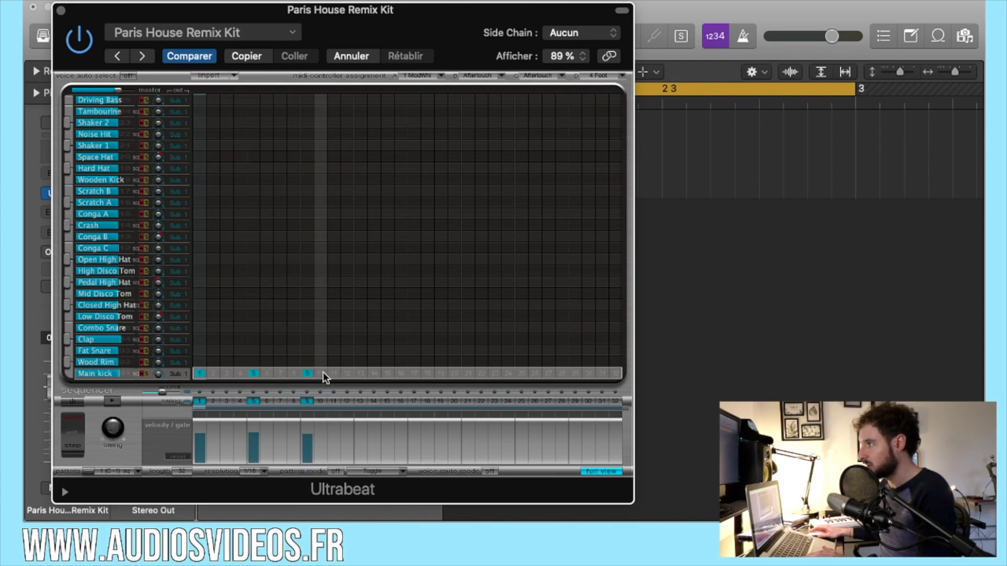
{"action": "left_click", "coordinate": [360, 374]}
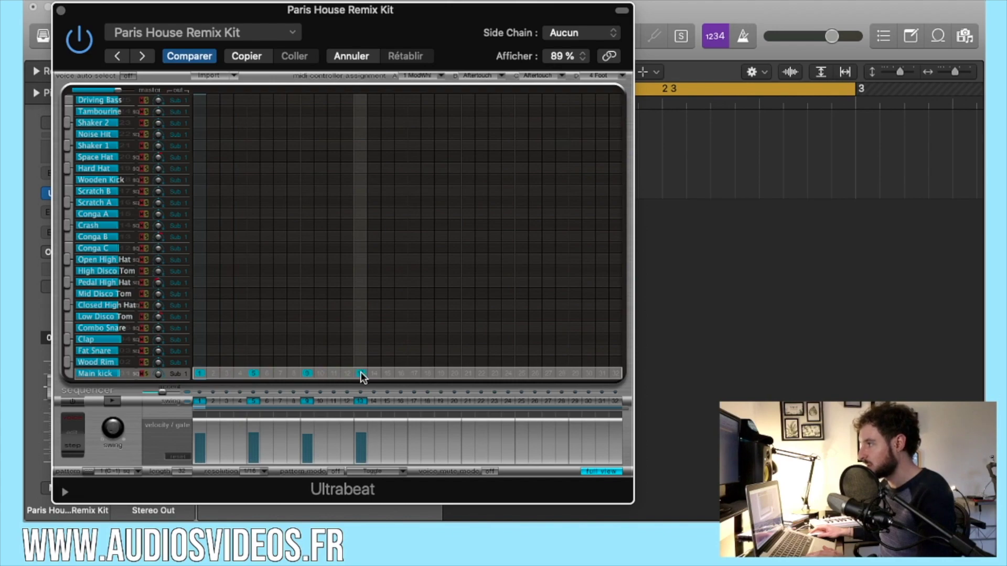
{"action": "left_click", "coordinate": [415, 374]}
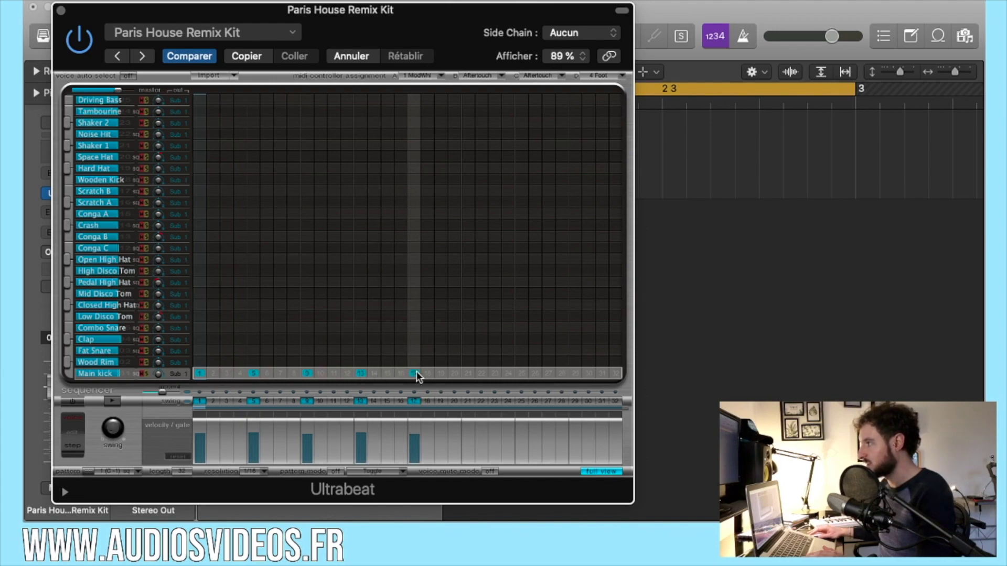
{"action": "left_click", "coordinate": [468, 373]}
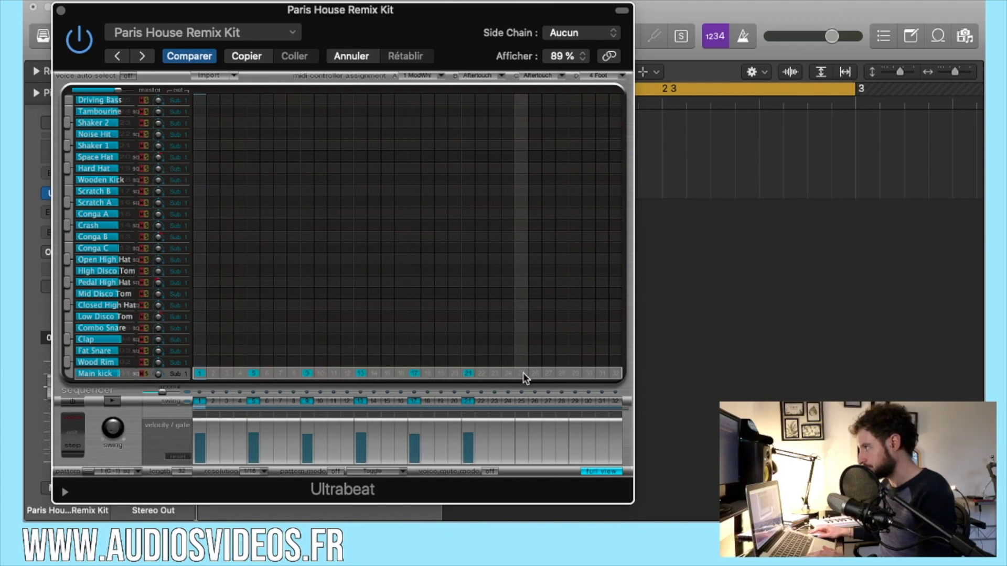
{"action": "left_click", "coordinate": [522, 374]}
{"action": "left_click", "coordinate": [576, 374]}
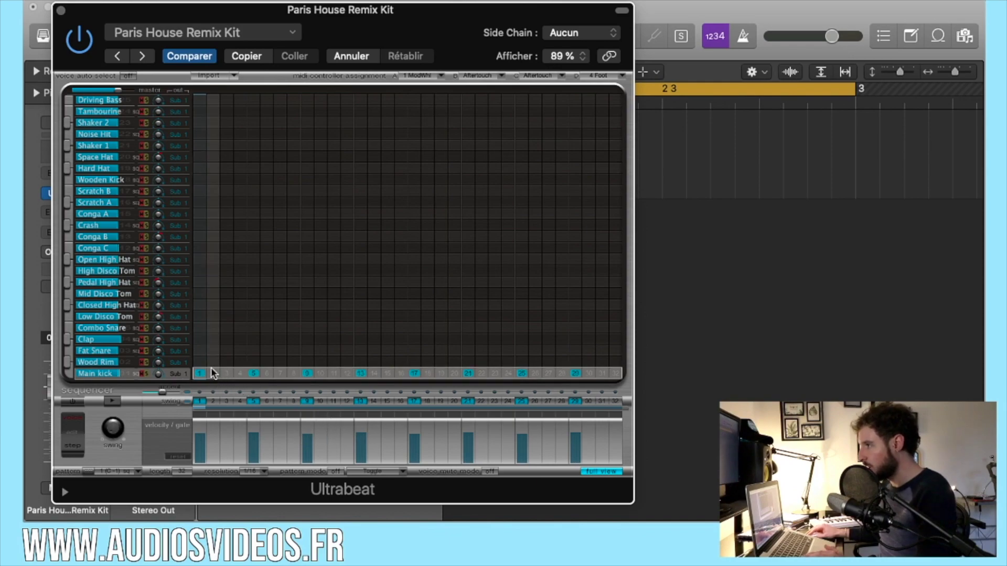
- Audition the Fat Snare and Clap sounds, and program the Clap on steps 5, 13, 21 and 29
{"action": "left_click", "coordinate": [68, 351]}
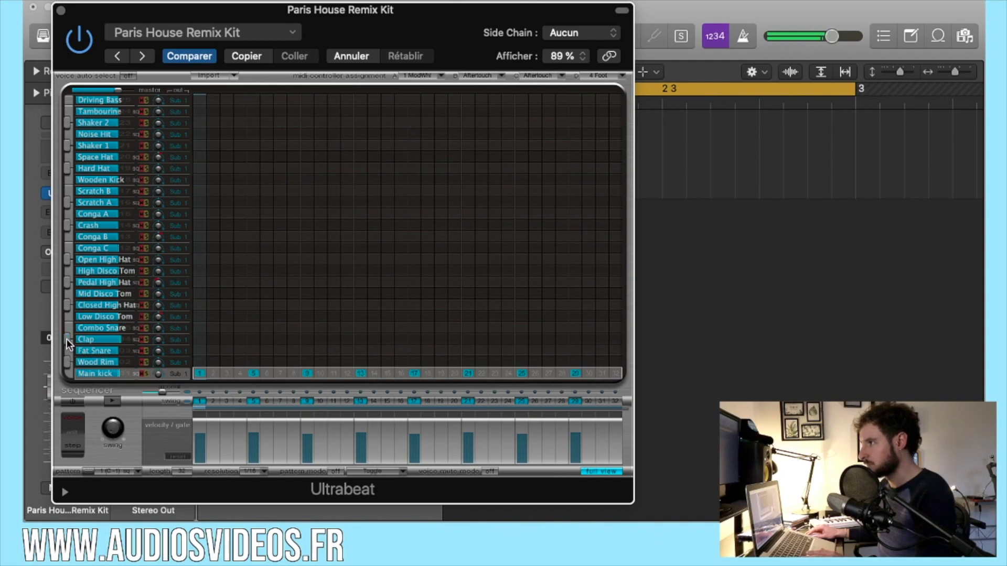
{"action": "left_click", "coordinate": [68, 341]}
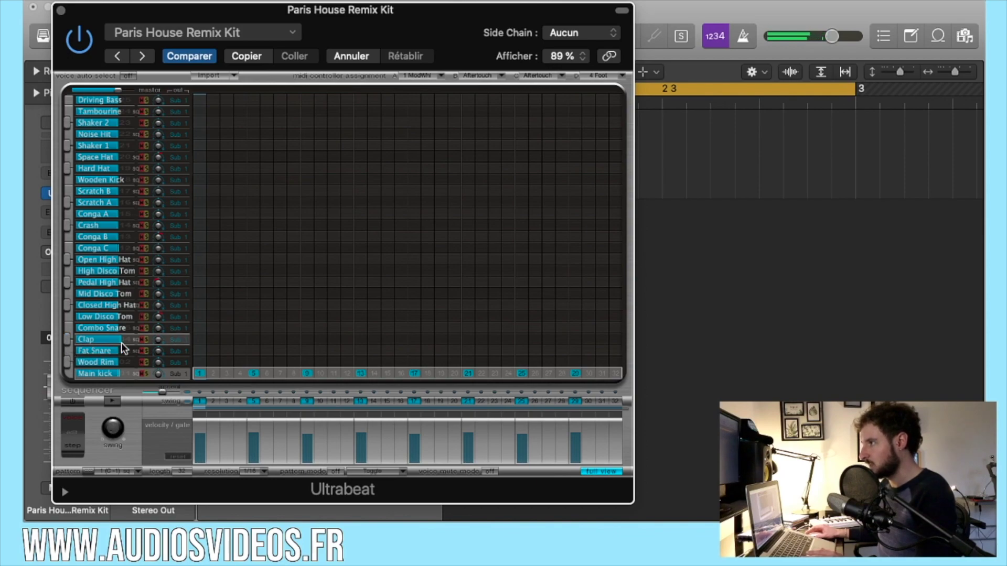
{"action": "left_click", "coordinate": [253, 341]}
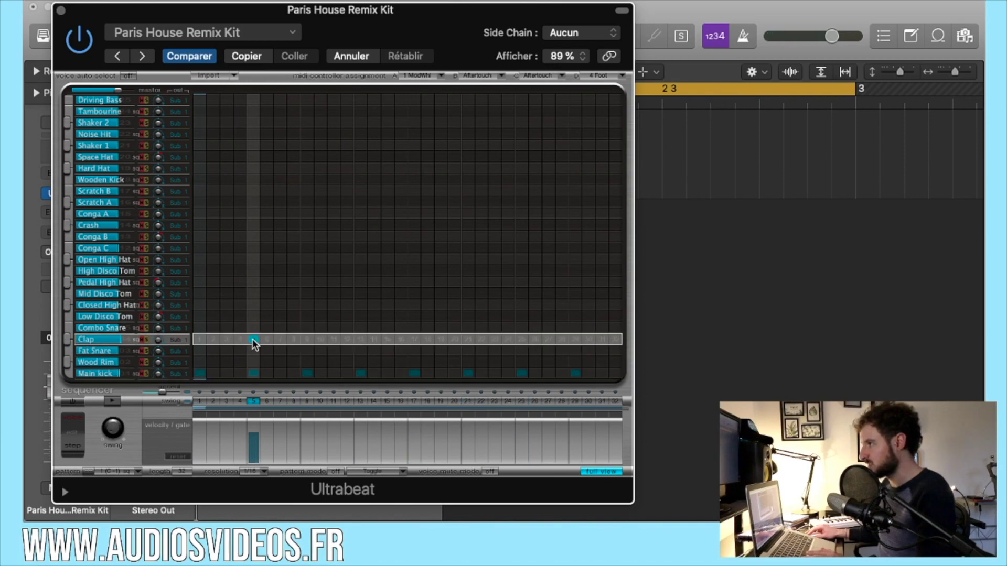
{"action": "left_click", "coordinate": [360, 340]}
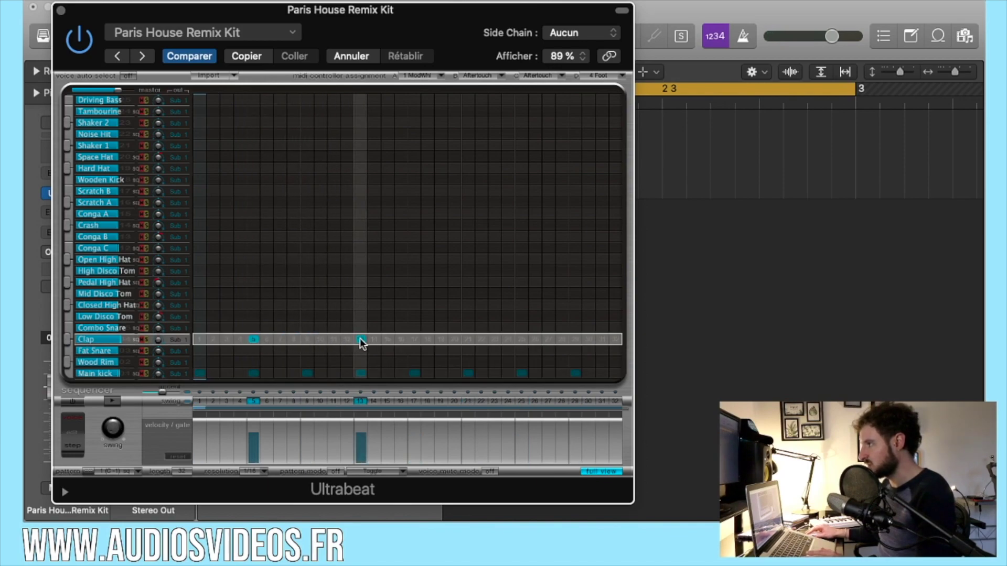
{"action": "left_click", "coordinate": [471, 340]}
{"action": "left_click", "coordinate": [578, 340]}
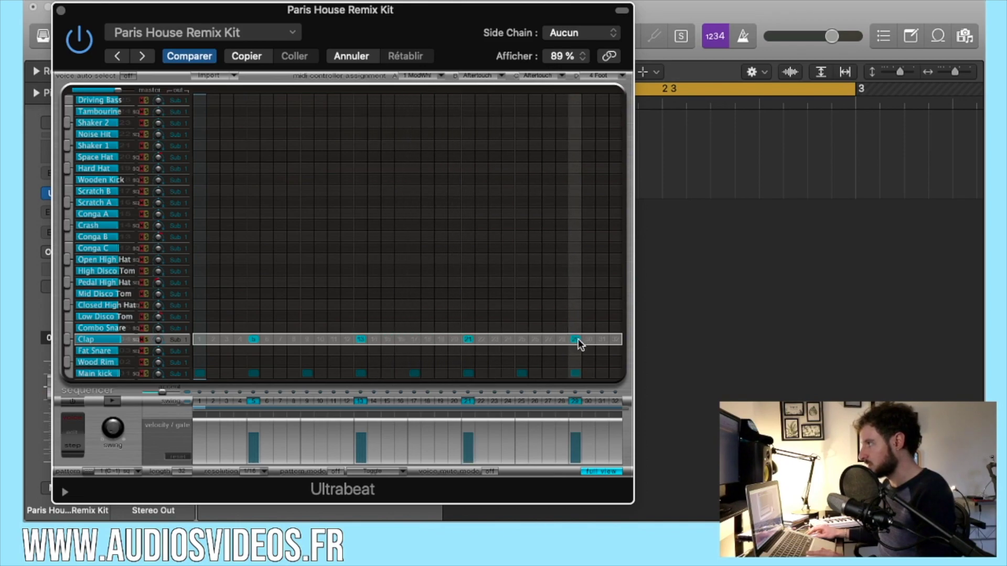
- Play back the kick and clap pattern and set the project tempo to 123
{"action": "left_click", "coordinate": [112, 401]}
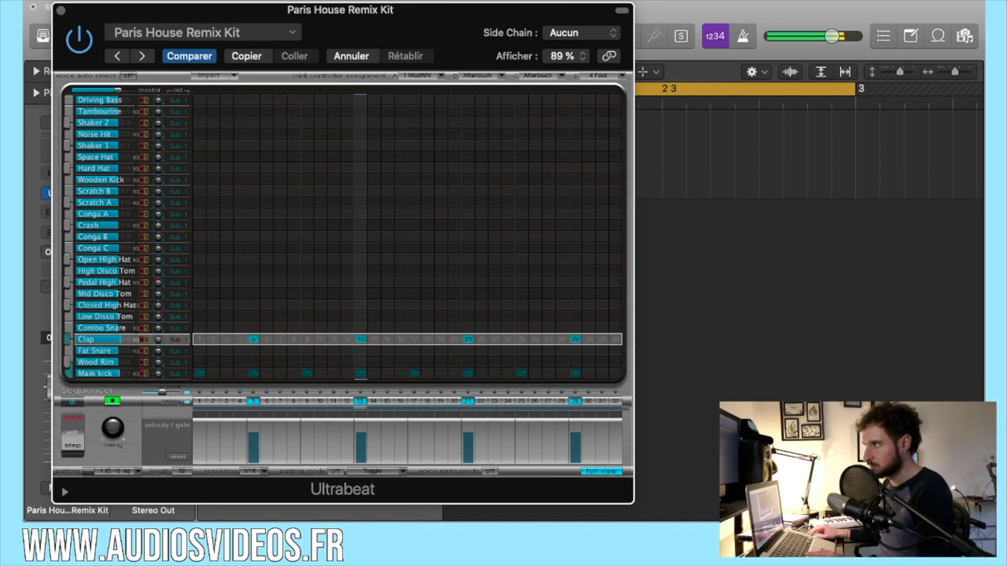
{"action": "left_click_drag", "start_coordinate": [439, 13], "coordinate": [465, 62]}
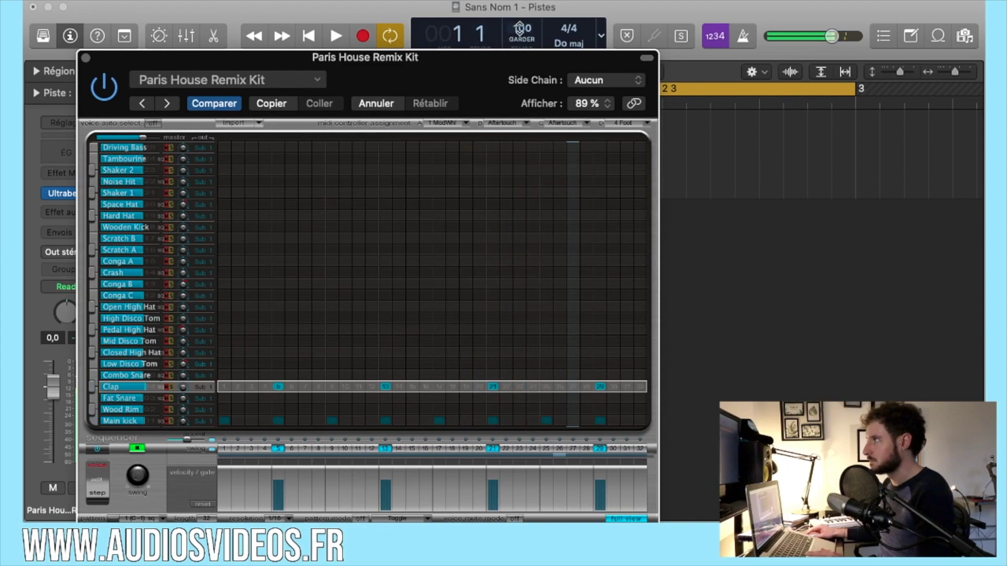
{"action": "key", "text": "space"}
{"action": "key", "text": "space"}
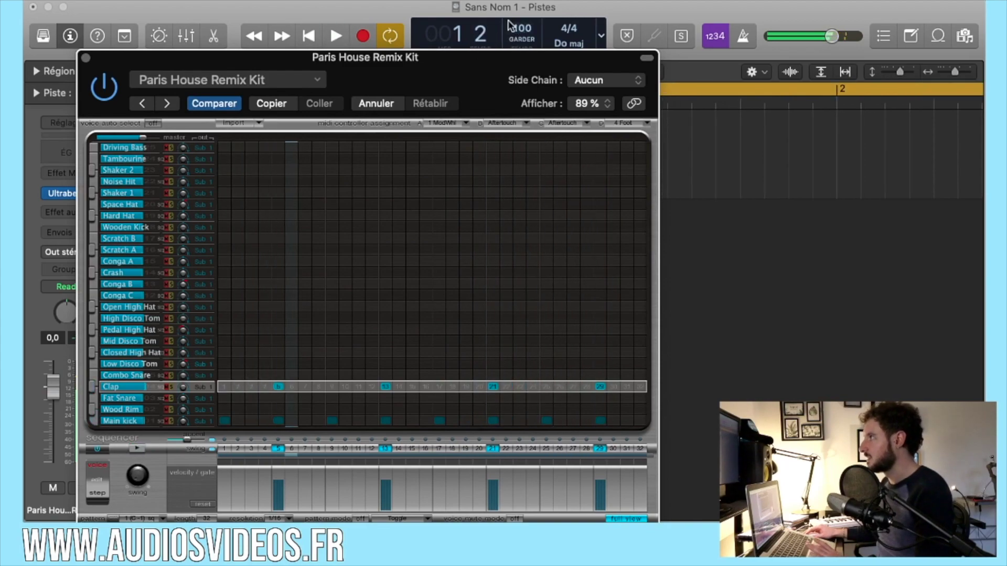
{"action": "left_click_drag", "start_coordinate": [509, 25], "coordinate": [522, 34]}
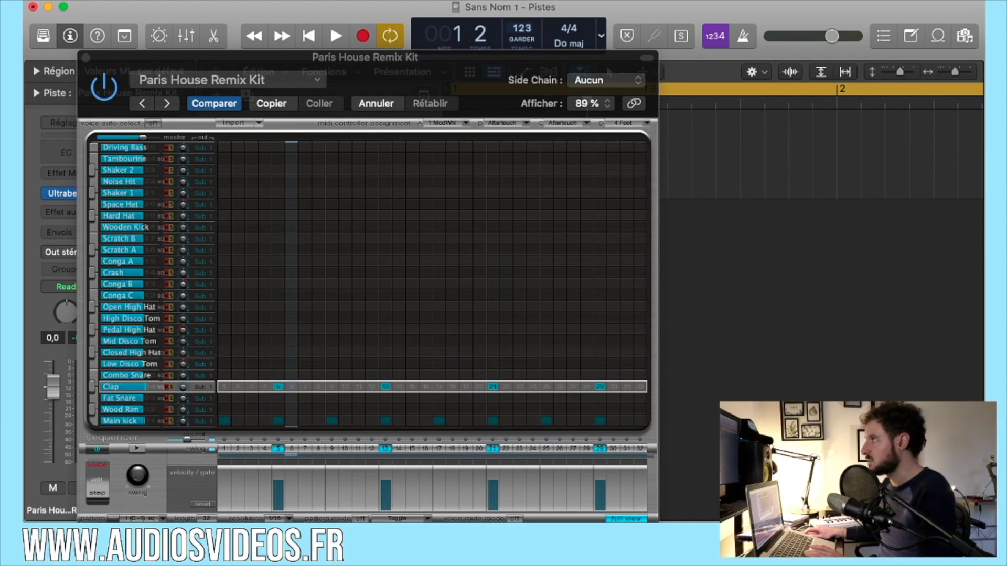
{"action": "key", "text": "space"}
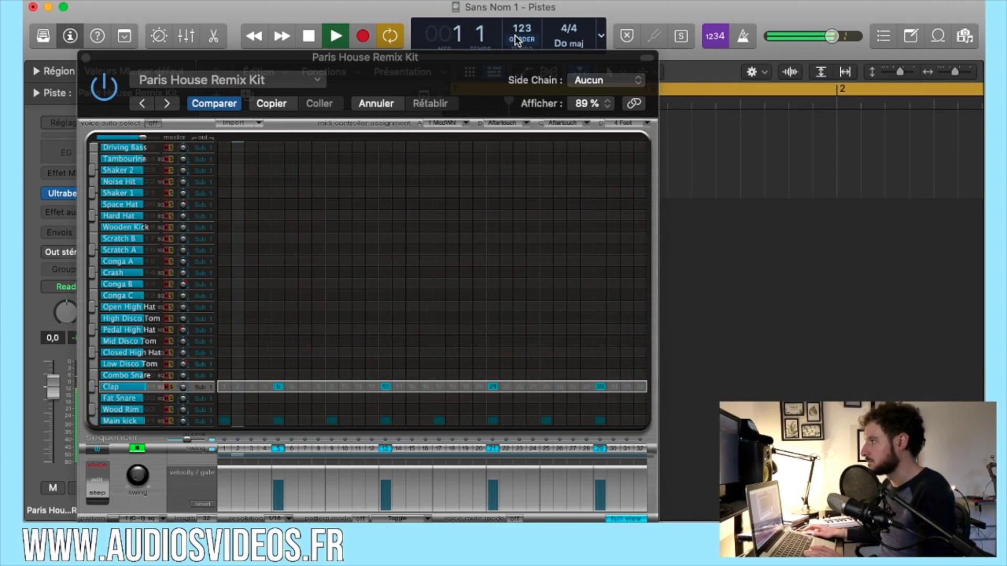
{"action": "key", "text": "space"}
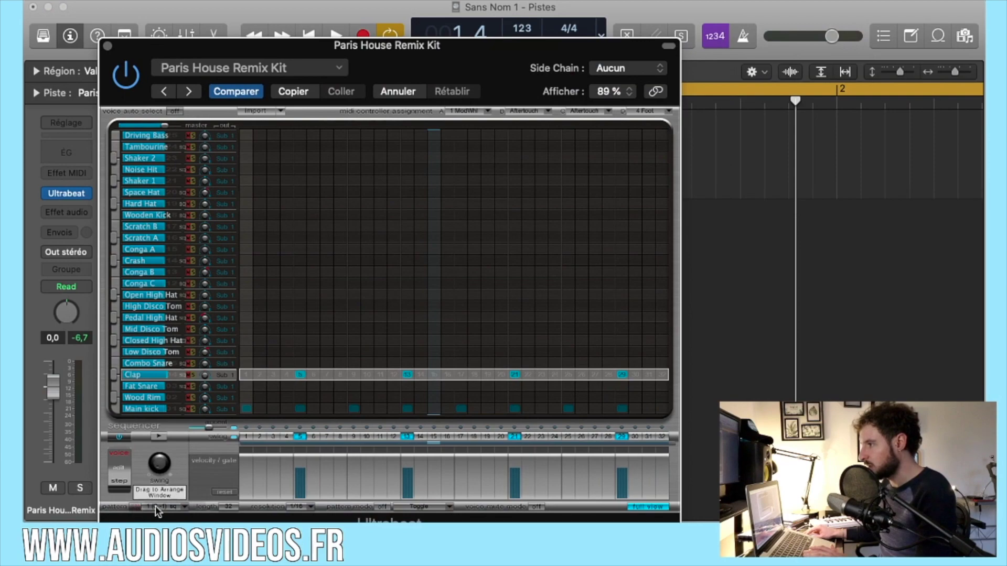
- Place the Ultrabeat pattern on the track as a MIDI region starting at bar 1 and open it in the piano roll
{"action": "left_click_drag", "start_coordinate": [157, 512], "coordinate": [696, 139]}
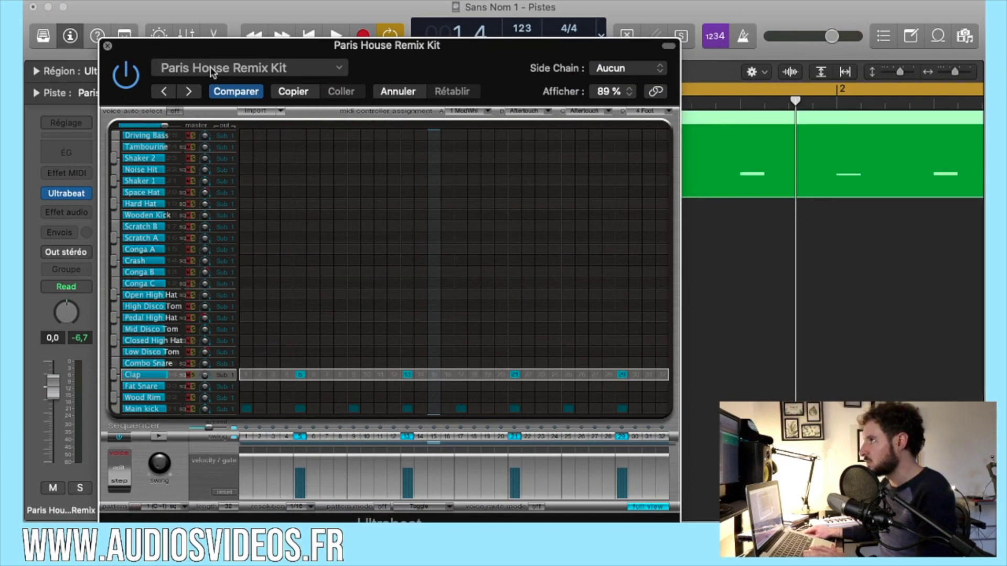
{"action": "left_click", "coordinate": [107, 45]}
{"action": "double_click", "coordinate": [640, 178]}
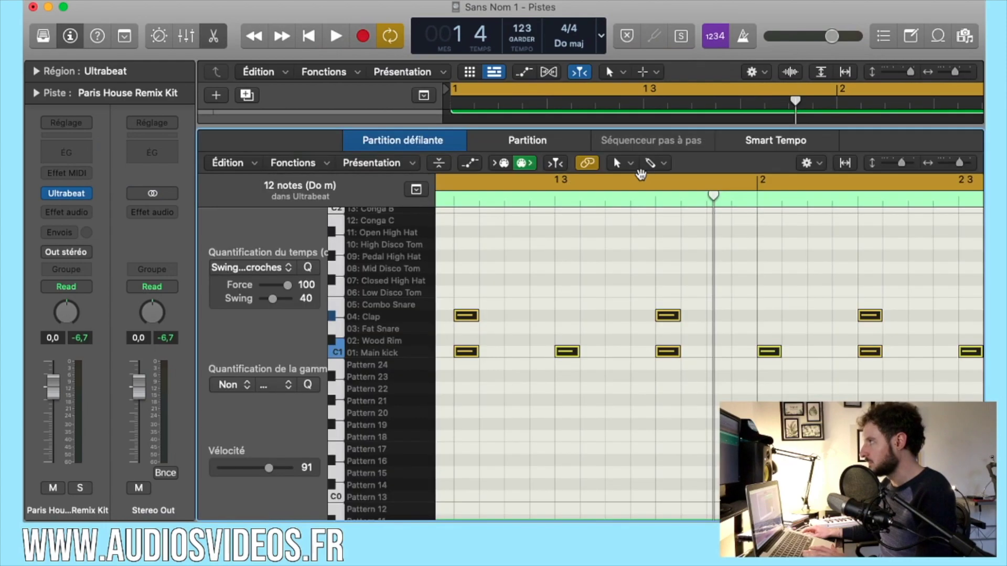
{"action": "scroll", "coordinate": [586, 354], "scroll_direction": "left", "scroll_amount": 4}
{"action": "scroll", "coordinate": [532, 356], "scroll_direction": "down", "scroll_amount": 5}
{"action": "scroll", "coordinate": [531, 356], "scroll_direction": "up", "scroll_amount": 2}
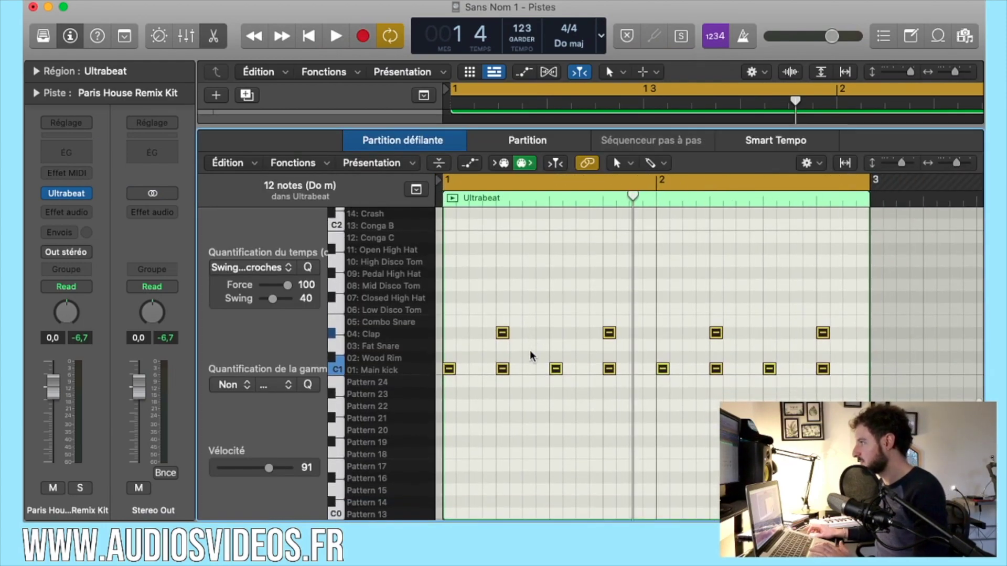
{"action": "scroll", "coordinate": [532, 356], "scroll_direction": "up", "scroll_amount": 5}
{"action": "scroll", "coordinate": [531, 356], "scroll_direction": "down", "scroll_amount": 2}
- Turn off Ultrabeat's internal step sequencer and close the plug-in window
{"action": "mouse_move", "coordinate": [62, 197]}
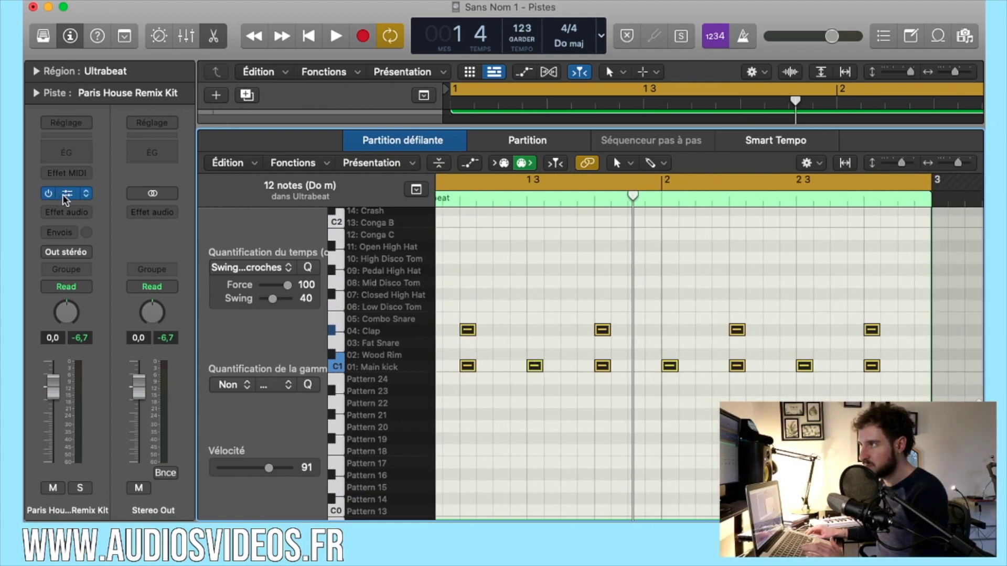
{"action": "left_click", "coordinate": [61, 195]}
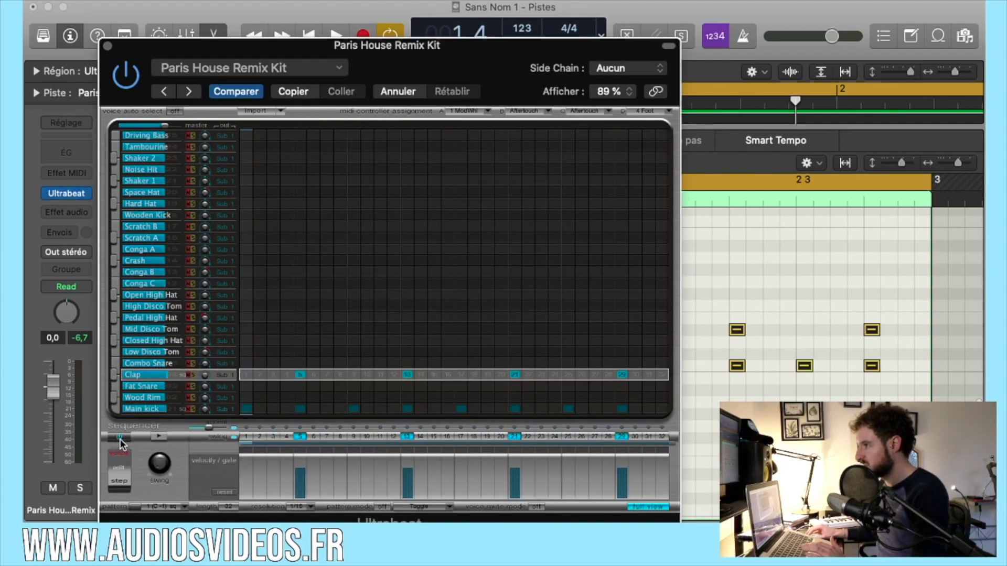
{"action": "left_click", "coordinate": [125, 445]}
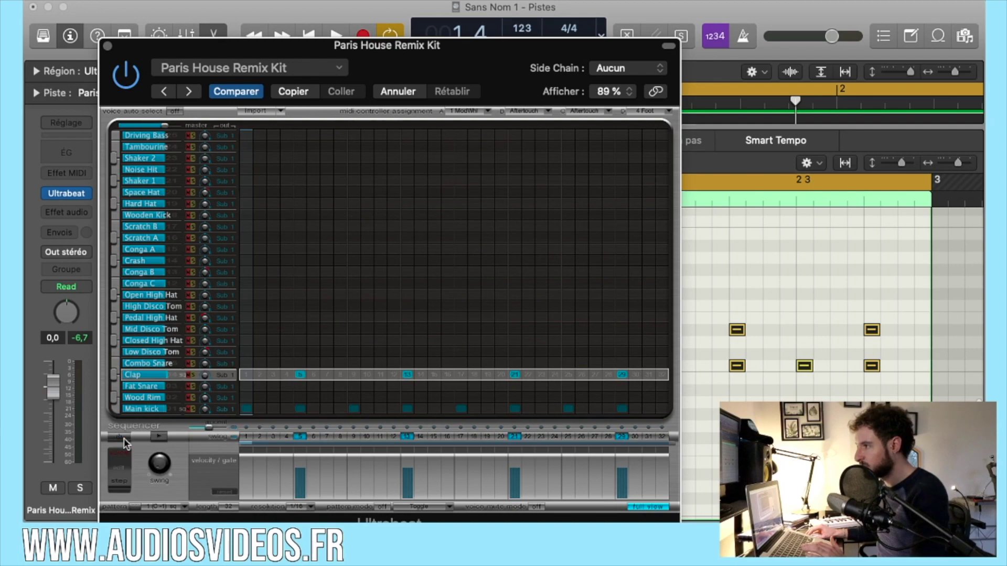
{"action": "left_click", "coordinate": [108, 49]}
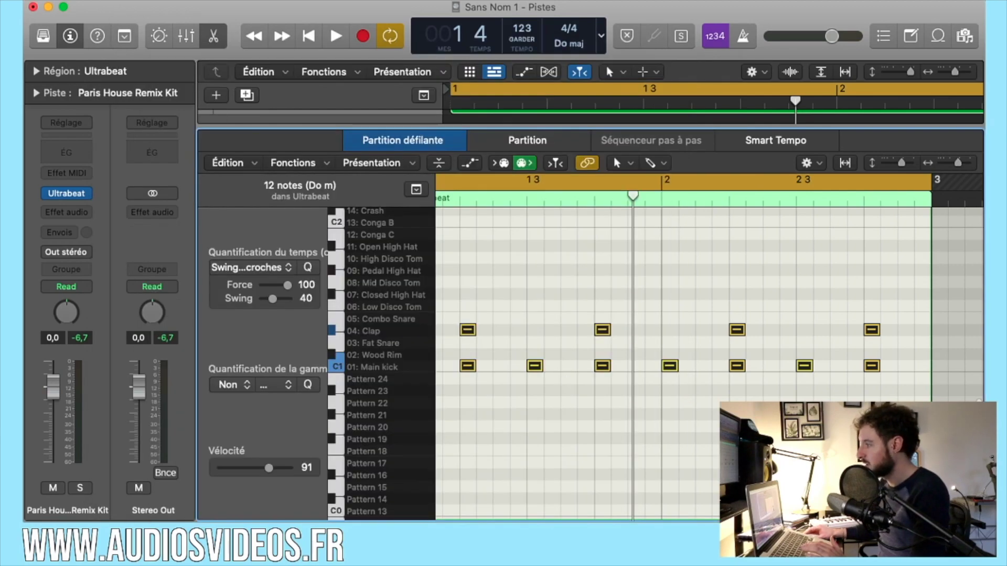
- Audition the Closed High Hat sound in the piano roll
{"action": "scroll", "coordinate": [570, 248], "scroll_direction": "up", "scroll_amount": 1}
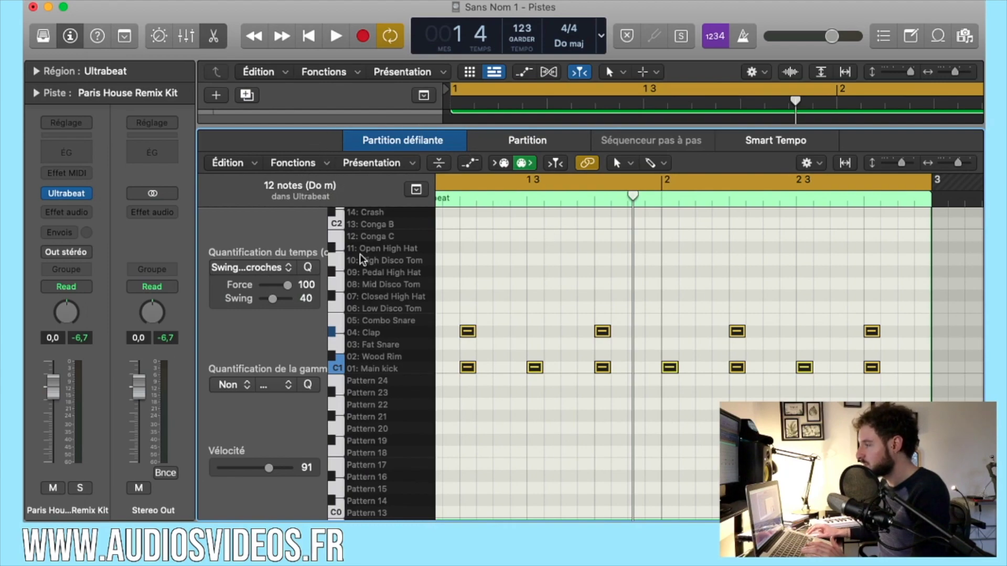
{"action": "scroll", "coordinate": [524, 335], "scroll_direction": "left", "scroll_amount": 3}
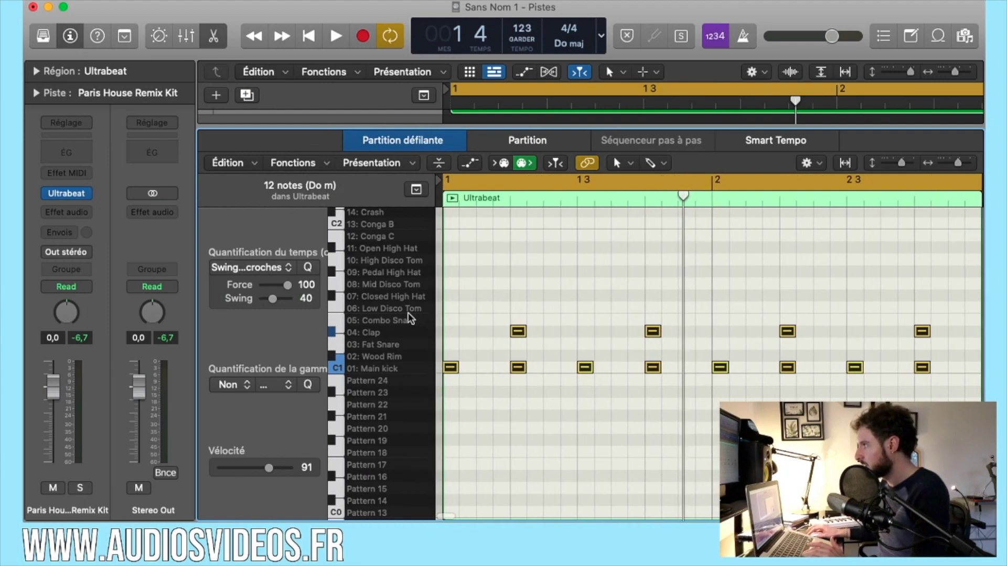
{"action": "scroll", "coordinate": [388, 296], "scroll_direction": "down", "scroll_amount": 1}
{"action": "left_click", "coordinate": [388, 290]}
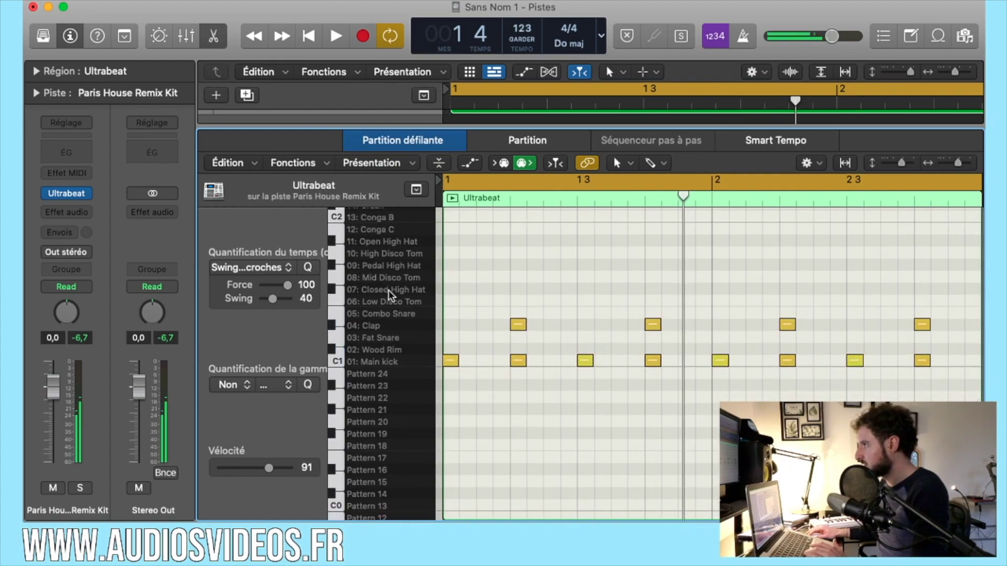
{"action": "scroll", "coordinate": [390, 292], "scroll_direction": "down", "scroll_amount": 1}
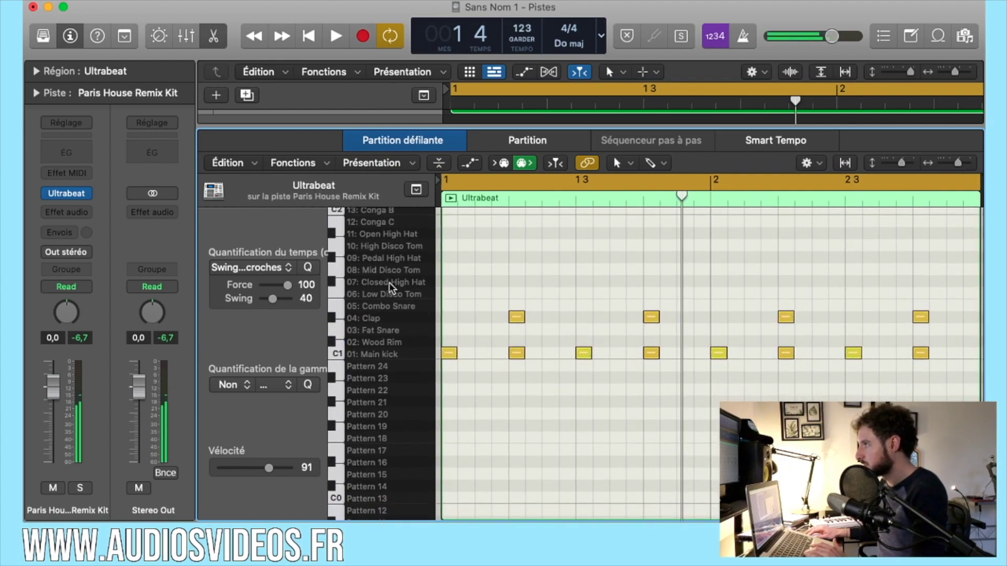
- Draw Closed High Hat notes on the off-beat of every beat across bars 1 and 2
{"action": "key", "text": "t"}
{"action": "key", "text": "p"}
{"action": "left_click", "coordinate": [484, 281]}
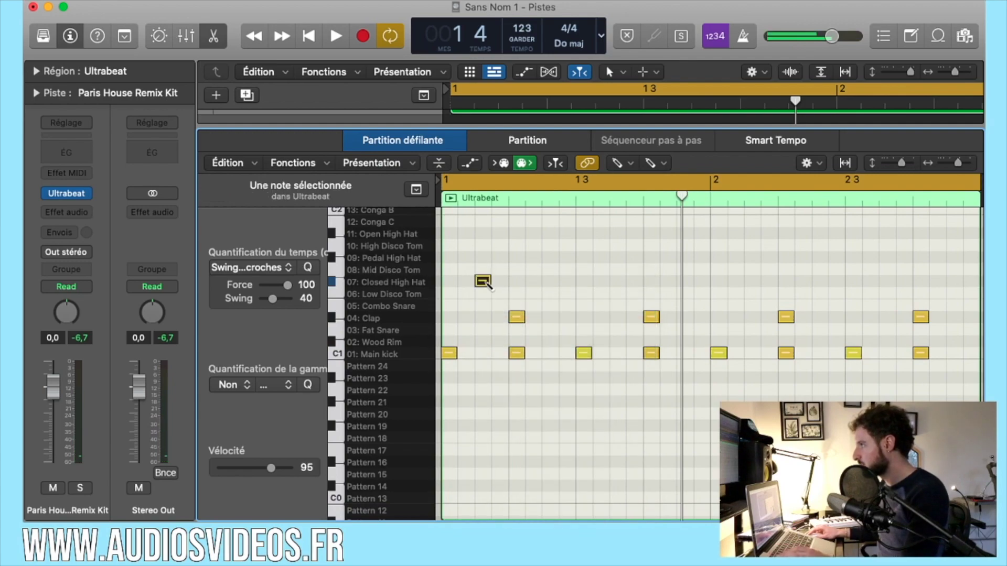
{"action": "left_click", "coordinate": [549, 281]}
{"action": "left_click", "coordinate": [618, 281]}
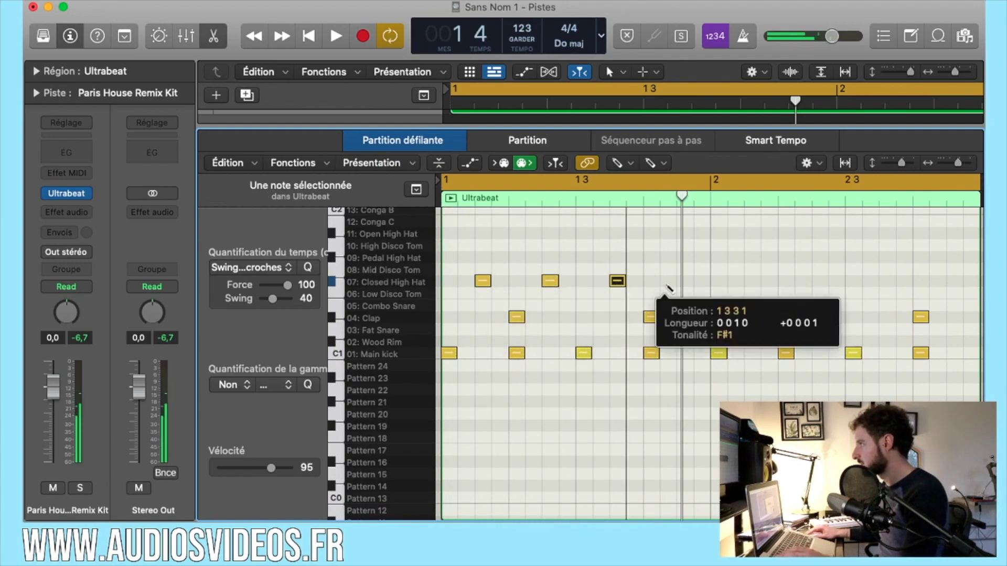
{"action": "left_click", "coordinate": [684, 281]}
{"action": "left_click", "coordinate": [752, 281]}
{"action": "left_click", "coordinate": [820, 281]}
{"action": "left_click", "coordinate": [888, 281]}
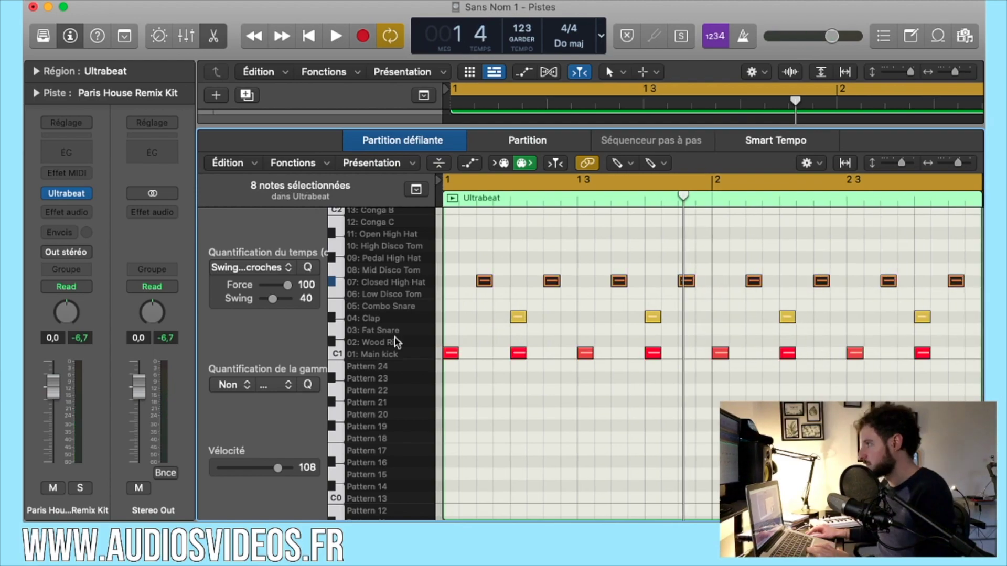
- Play back the kick, clap and hi-hat pattern and close the piano roll
{"action": "key", "text": "space"}
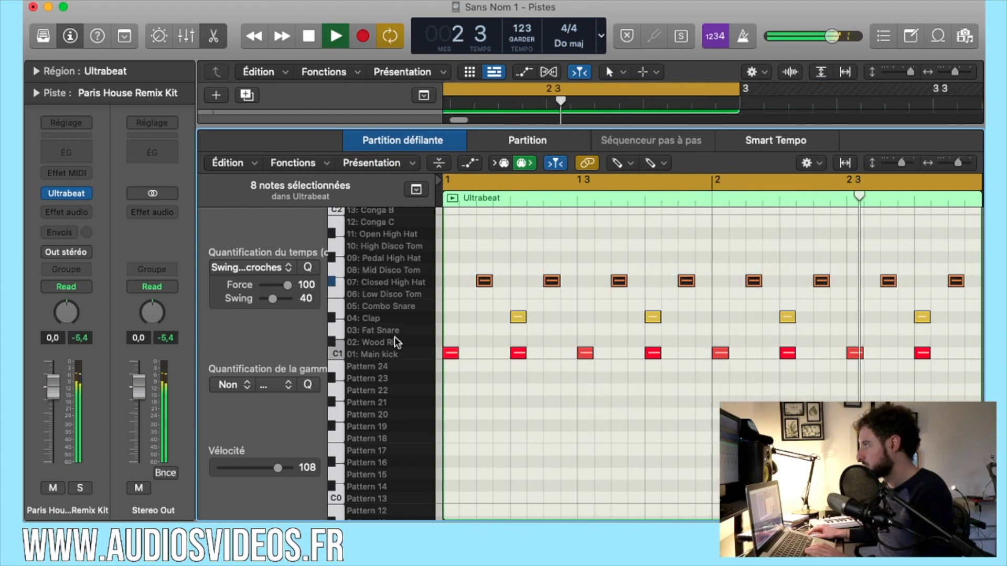
{"action": "key", "text": "space"}
{"action": "key", "text": "e"}
{"action": "key", "text": "t"}
{"action": "key", "text": "Escape"}
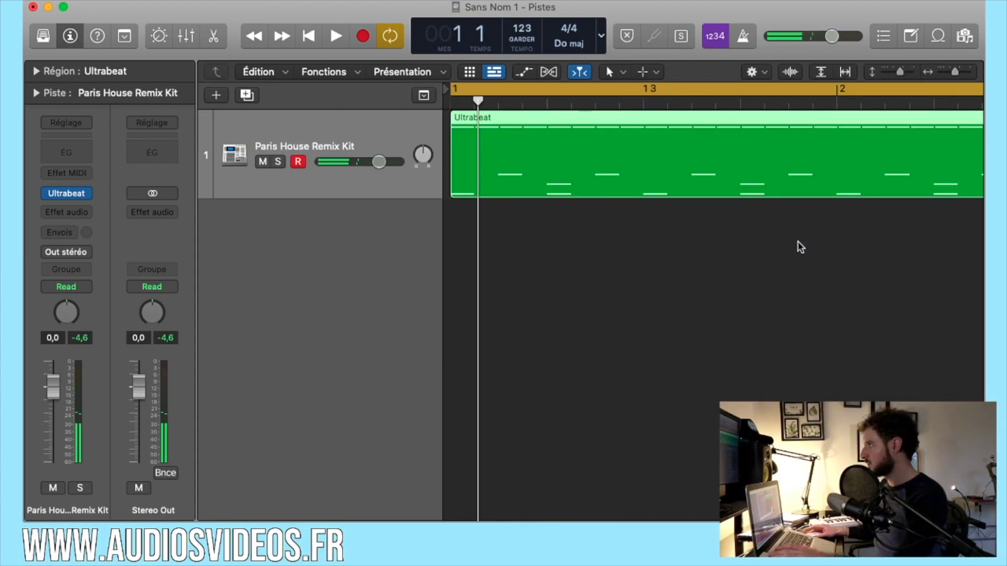
- Shorten the Ultrabeat region so that it ends at bar 3
{"action": "scroll", "coordinate": [798, 244], "scroll_direction": "right", "scroll_amount": 2}
{"action": "scroll", "coordinate": [799, 244], "scroll_direction": "down", "scroll_amount": 5}
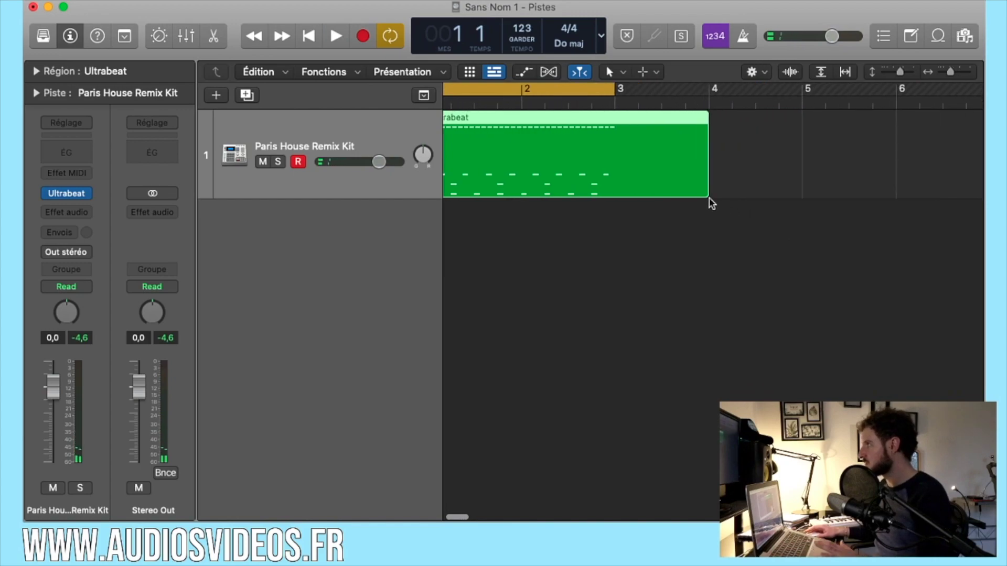
{"action": "left_click_drag", "start_coordinate": [707, 196], "coordinate": [608, 195]}
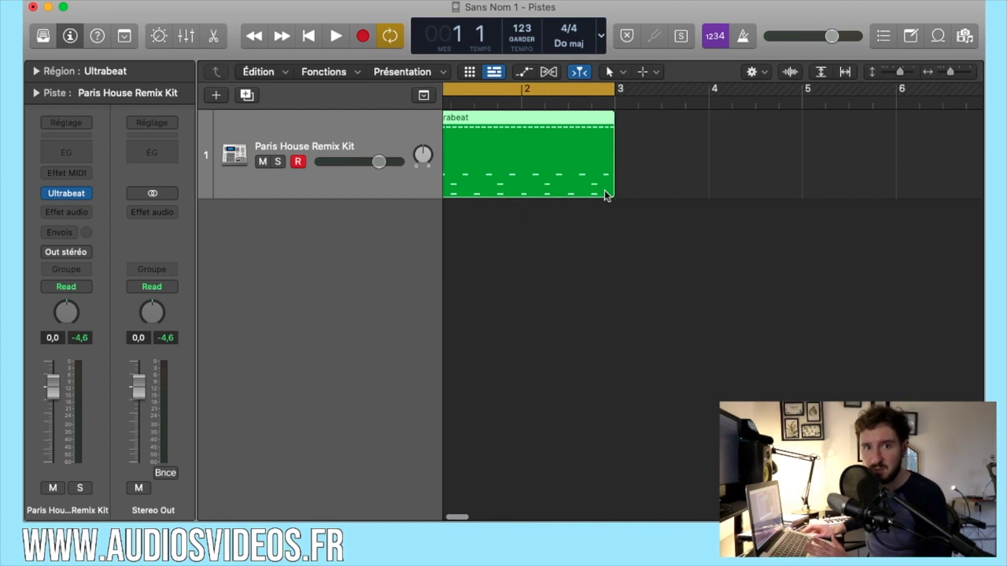
{"action": "scroll", "coordinate": [609, 196], "scroll_direction": "left", "scroll_amount": 2}
- Open the file browser, go to the KICK folder in DRUMS (UNIQUE), and place KICK4.wav on a new audio track at bar 1
{"action": "left_click", "coordinate": [959, 31]}
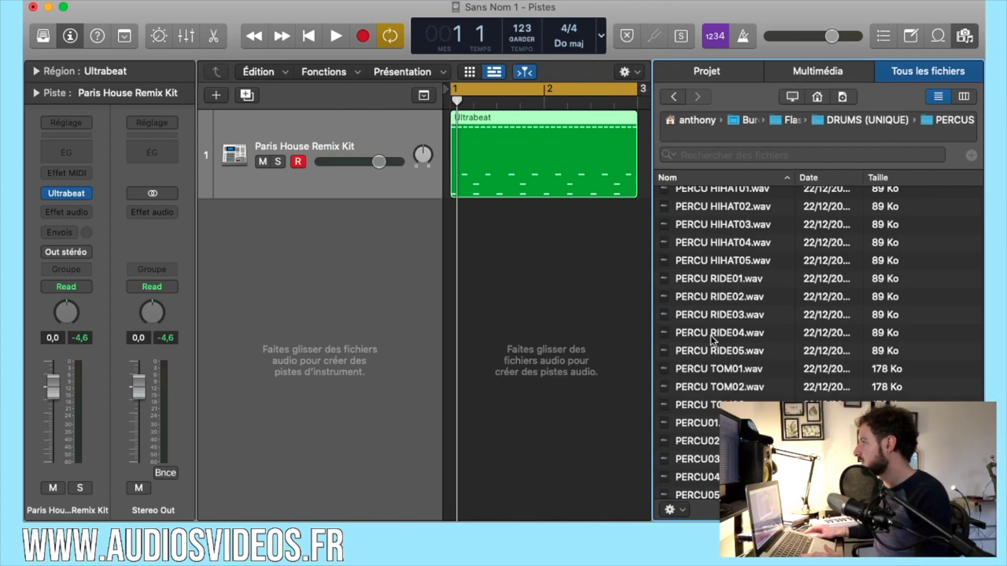
{"action": "scroll", "coordinate": [713, 340], "scroll_direction": "up", "scroll_amount": 1}
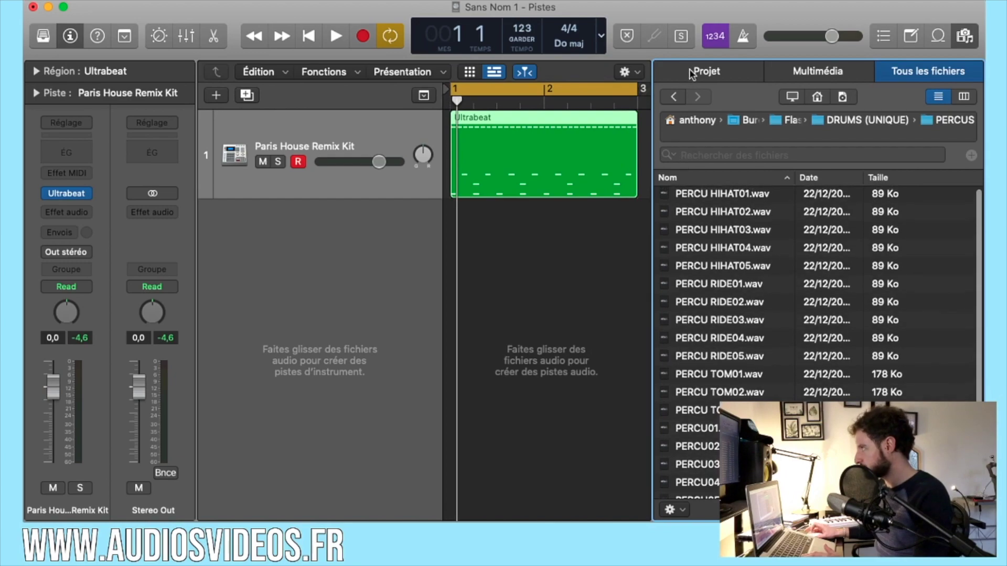
{"action": "left_click", "coordinate": [673, 96]}
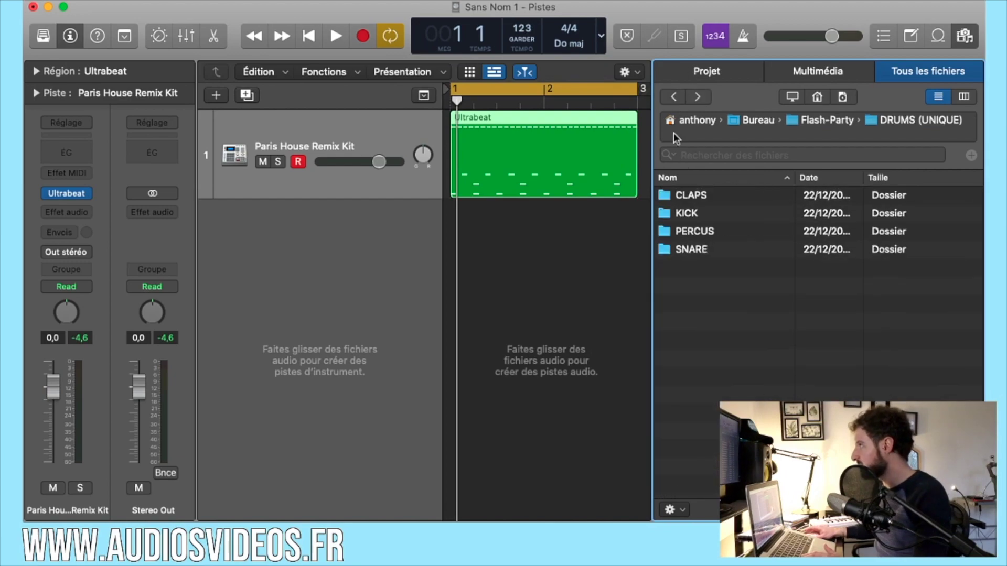
{"action": "double_click", "coordinate": [687, 213]}
{"action": "left_click_drag", "start_coordinate": [699, 248], "coordinate": [483, 235]}
- Repeat the KICK4 region so that a kick falls on each of the eight beats in bars 1 and 2
{"action": "left_click", "coordinate": [463, 232]}
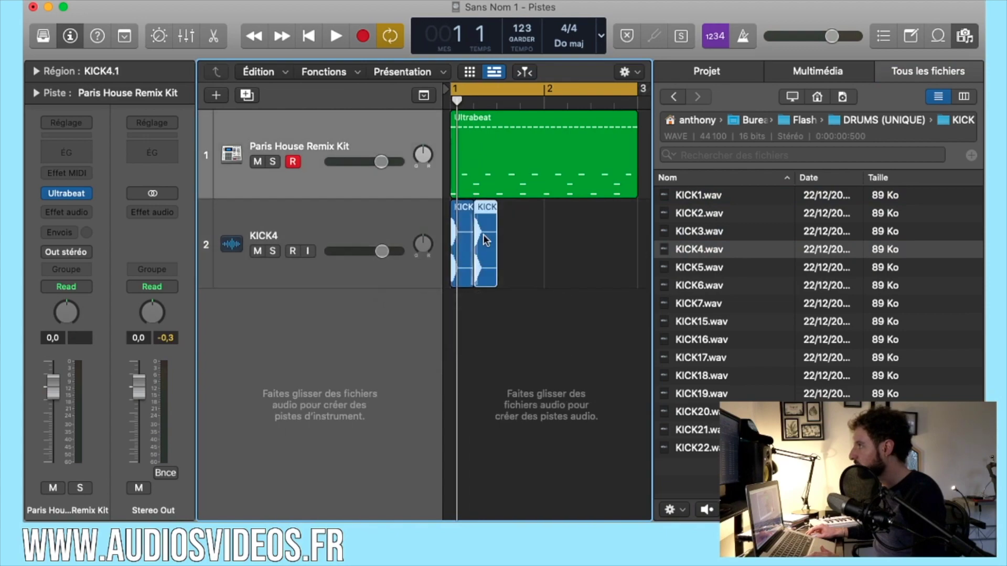
{"action": "key", "text": "super+r"}
{"action": "key", "text": "super+r"}
{"action": "key", "text": "super+r"}
{"action": "key", "text": "super+r"}
{"action": "key", "text": "super+r"}
{"action": "key", "text": "super+r"}
- Mute the Paris House Remix Kit track and lower the KICK4 track to -4.8 dB while playing the kicks with the metronome
{"action": "left_click", "coordinate": [257, 162]}
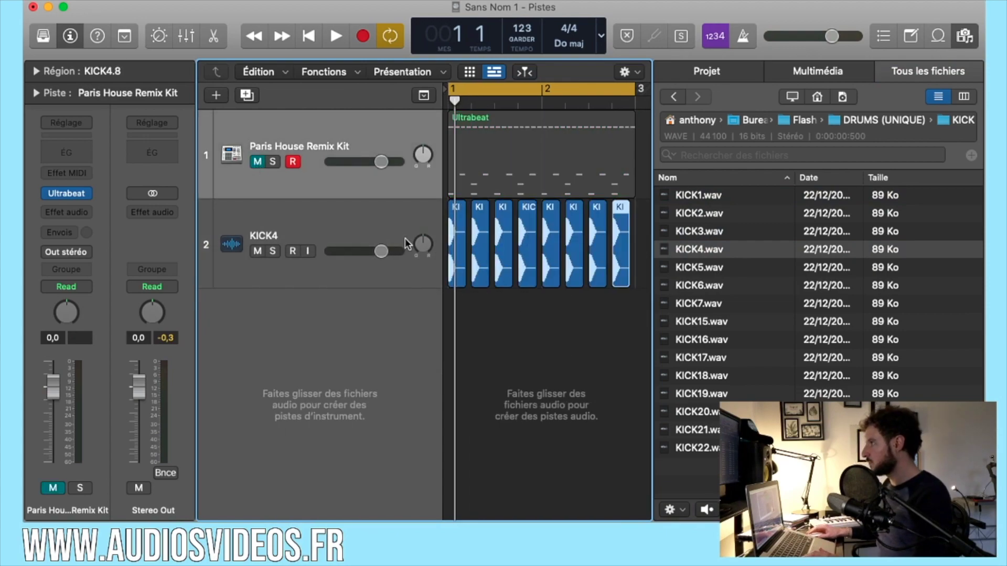
{"action": "left_click", "coordinate": [375, 214]}
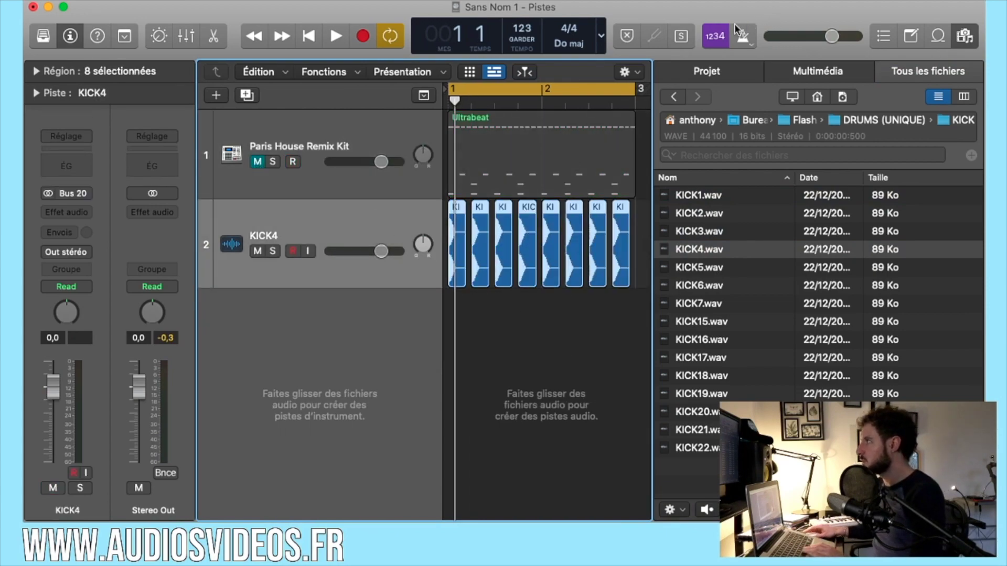
{"action": "left_click", "coordinate": [743, 36]}
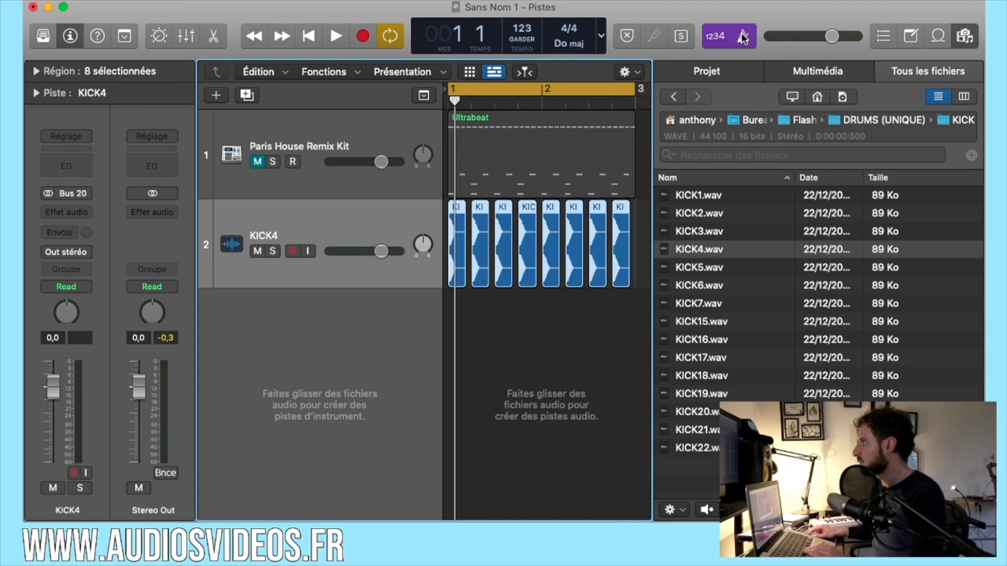
{"action": "key", "text": "space"}
{"action": "left_click_drag", "start_coordinate": [382, 251], "coordinate": [367, 251]}
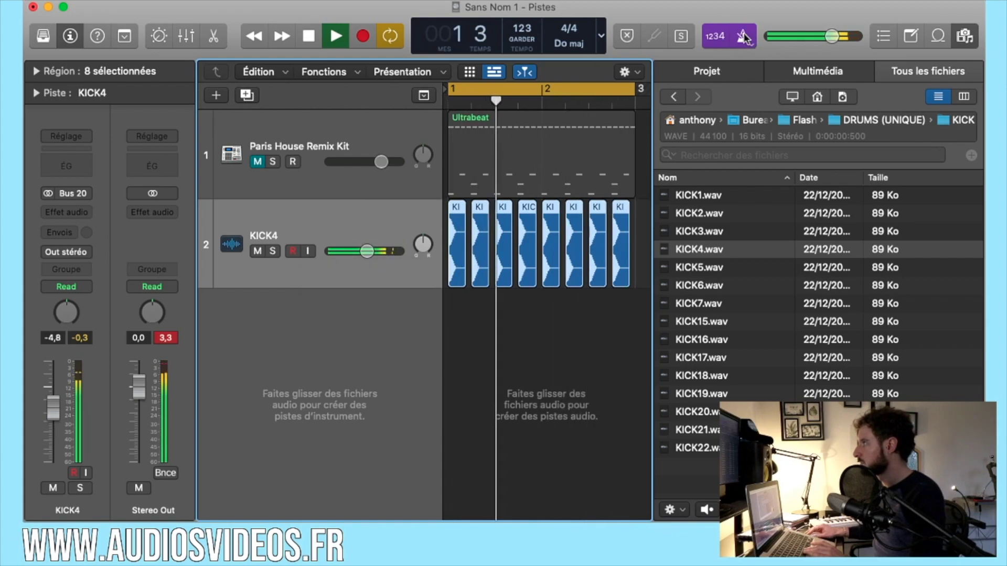
{"action": "key", "text": "space"}
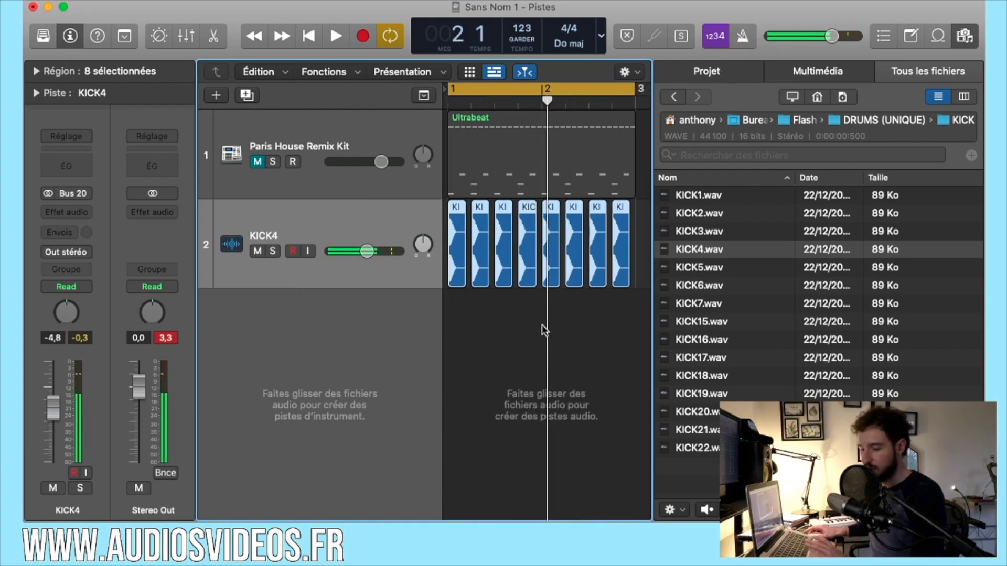
{"action": "scroll", "coordinate": [553, 322], "scroll_direction": "right", "scroll_amount": 2}
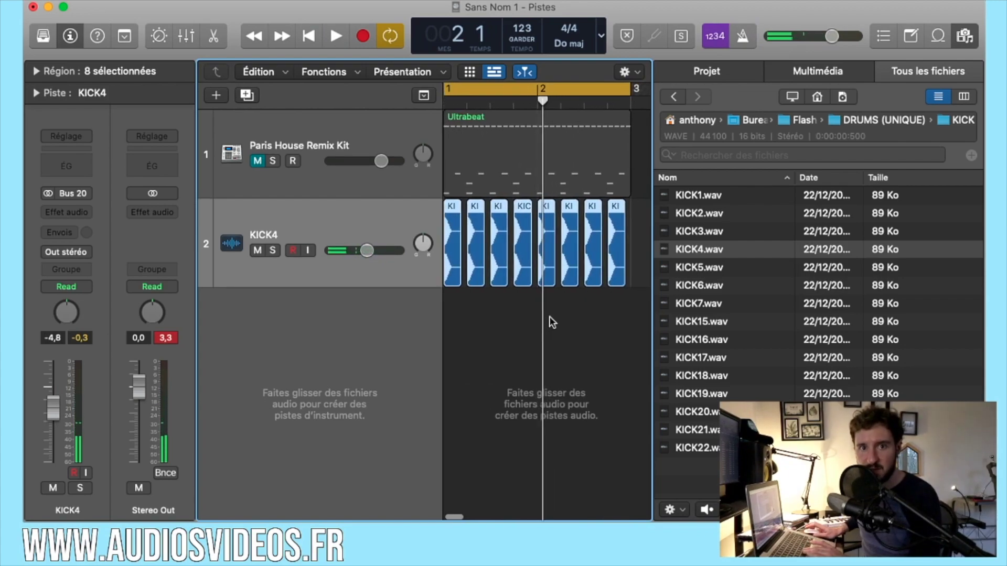
{"action": "scroll", "coordinate": [553, 323], "scroll_direction": "left", "scroll_amount": 2}
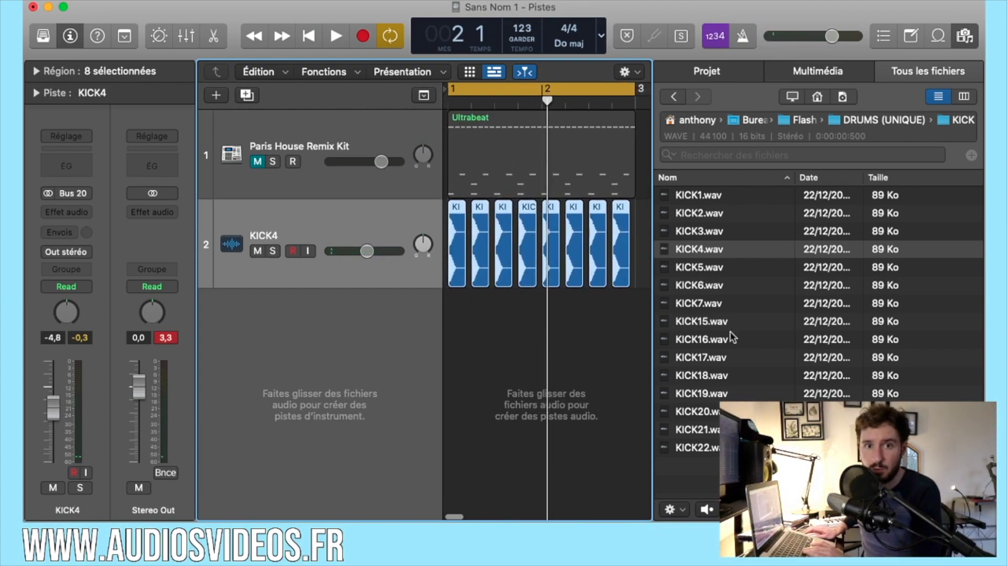
- Audition samples in the CLAPS folder and place CLAPS13 DOIGTS.wav on a new audio track at beat 2 of bar 1
{"action": "left_click", "coordinate": [674, 96]}
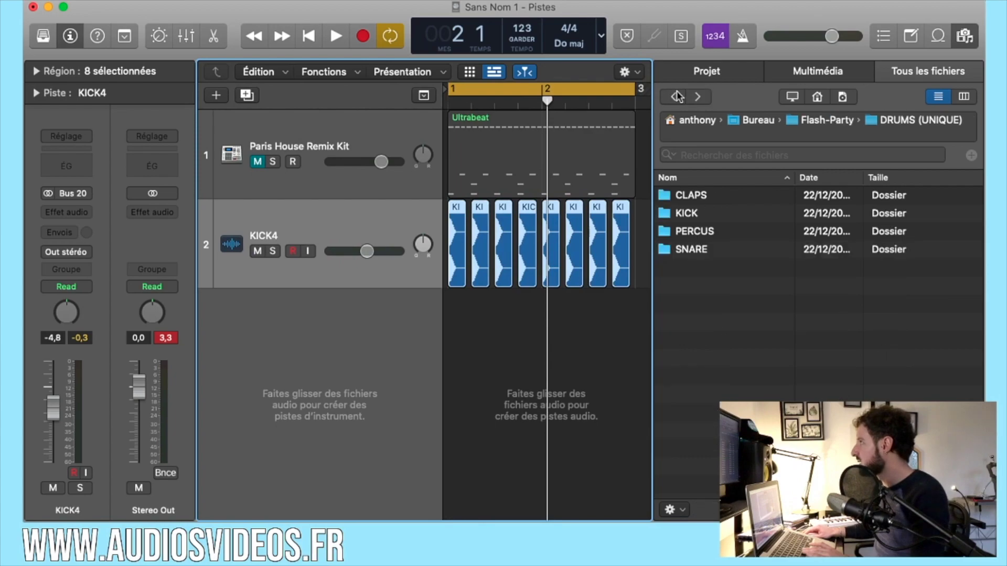
{"action": "double_click", "coordinate": [688, 192]}
{"action": "left_click", "coordinate": [703, 232]}
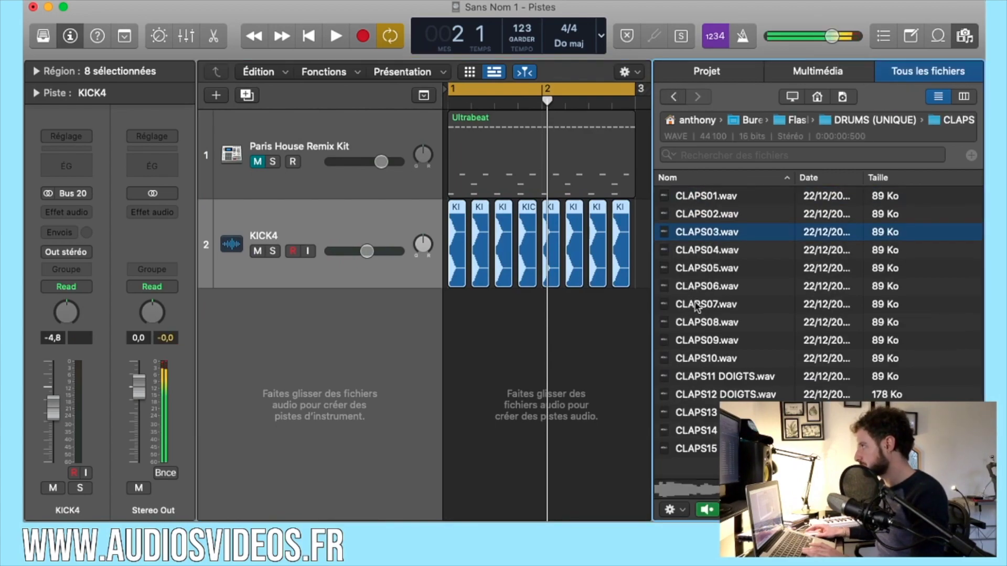
{"action": "left_click", "coordinate": [702, 358]}
{"action": "left_click", "coordinate": [706, 395]}
{"action": "left_click", "coordinate": [703, 414]}
{"action": "left_click_drag", "start_coordinate": [704, 413], "coordinate": [492, 370]}
- Fade out the CLAPS13 DOIGTS region and copy it so that claps fall on beats 2 and 4 of both bars
{"action": "key", "text": "t"}
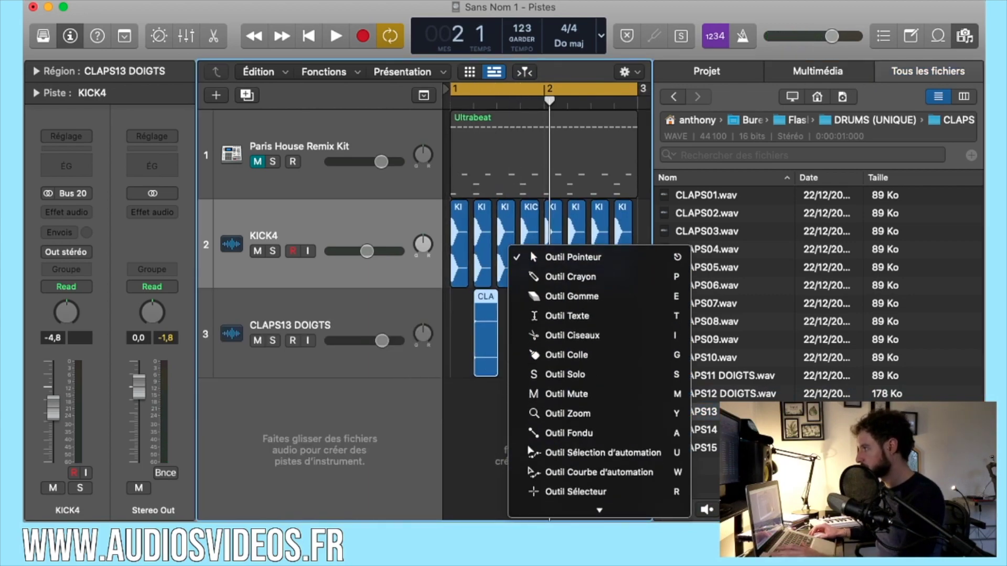
{"action": "left_click", "coordinate": [572, 407]}
{"action": "left_click_drag", "start_coordinate": [480, 330], "coordinate": [626, 302]}
{"action": "key", "text": "t"}
{"action": "left_click", "coordinate": [532, 328]}
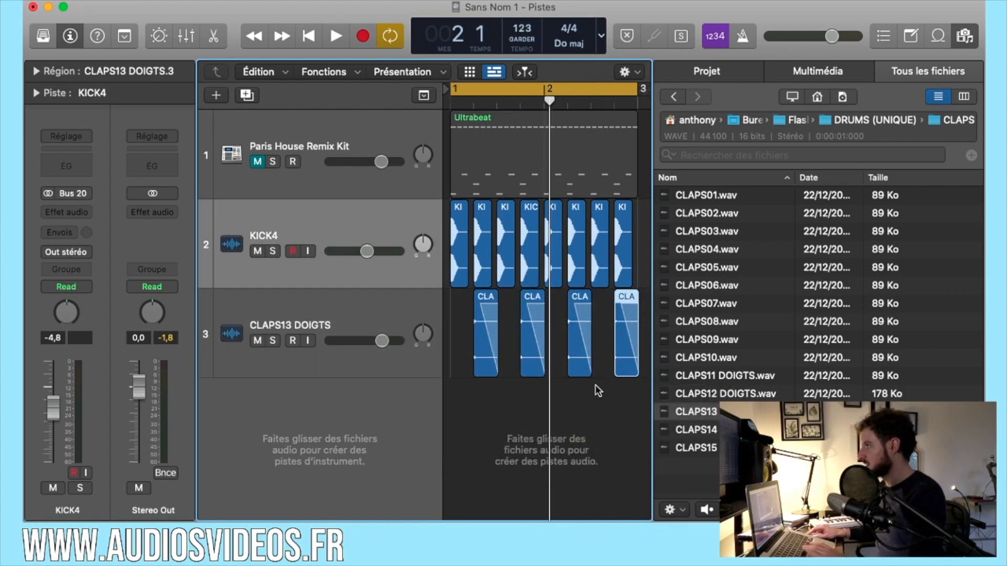
- Balance the kicks and claps during playback, lowering the KICK4 track to -11.8 dB and the clap track slightly
{"action": "key", "text": "space"}
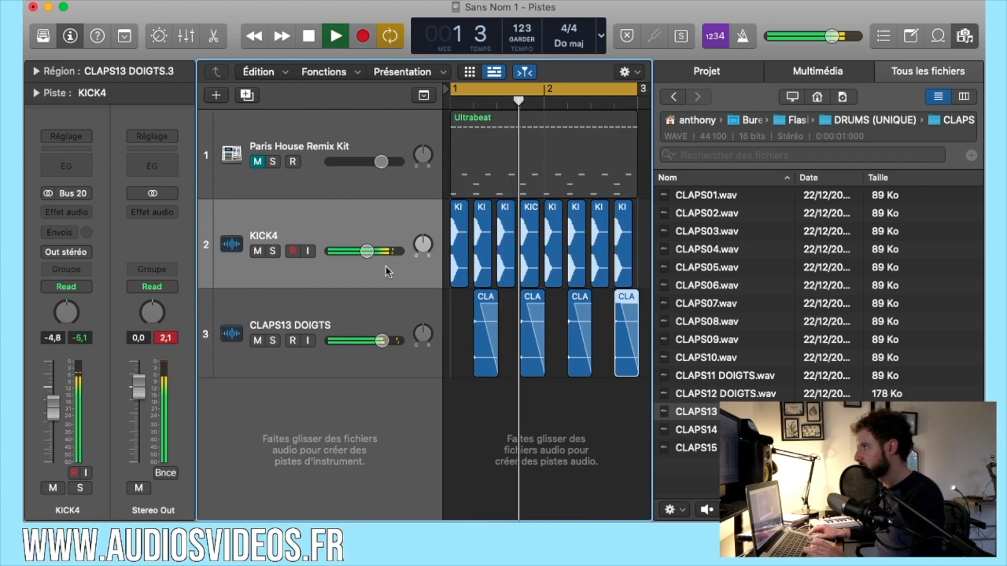
{"action": "left_click_drag", "start_coordinate": [365, 251], "coordinate": [354, 251]}
{"action": "left_click_drag", "start_coordinate": [373, 341], "coordinate": [371, 341]}
{"action": "key", "text": "space"}
- Place PERCU HIHAT04.wav from the PERCUS folder on a new track at the first off-beat of bar 1 and close the file browser
{"action": "left_click", "coordinate": [673, 97]}
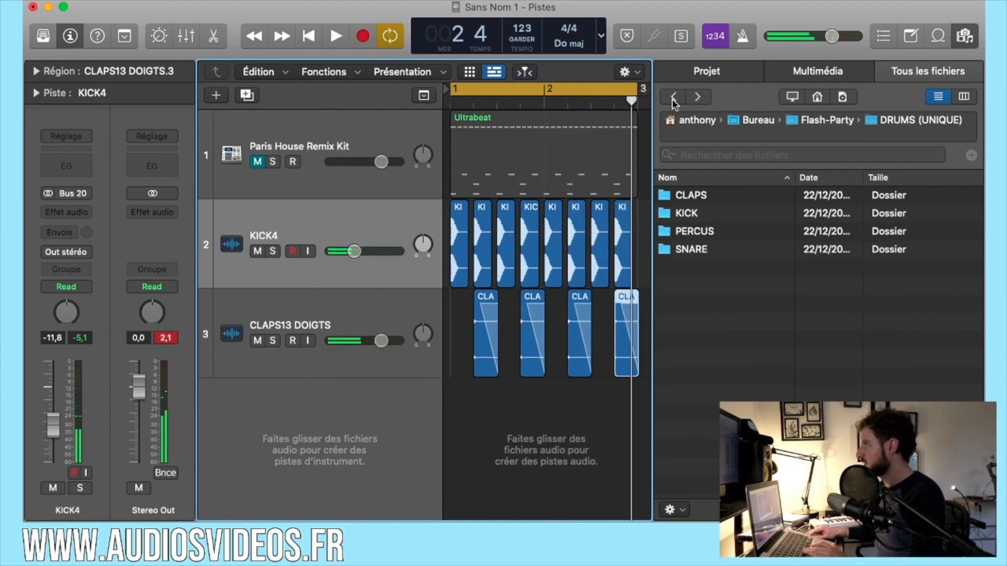
{"action": "double_click", "coordinate": [700, 230]}
{"action": "left_click_drag", "start_coordinate": [716, 243], "coordinate": [525, 401]}
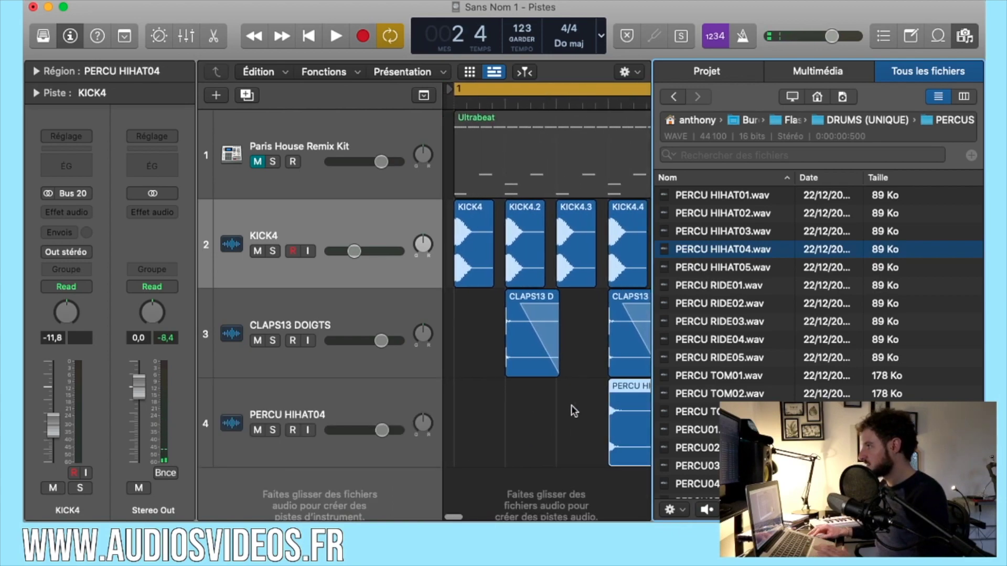
{"action": "left_click_drag", "start_coordinate": [628, 404], "coordinate": [503, 402]}
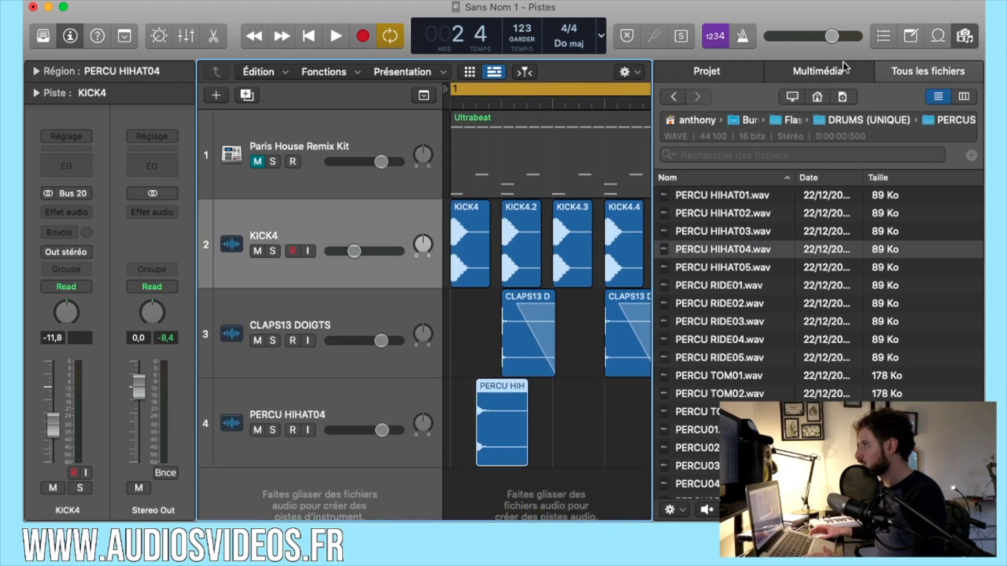
{"action": "left_click", "coordinate": [964, 36]}
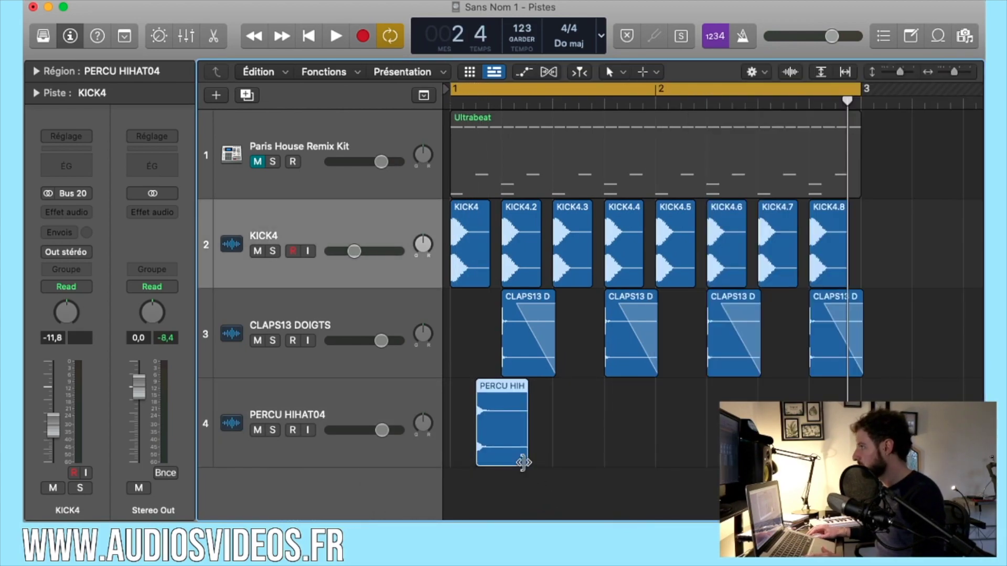
- Copy the hi-hat region so that it falls on the off-beats after beats 1 and 3 in both bars
{"action": "left_click_drag", "start_coordinate": [496, 443], "coordinate": [595, 441]}
{"action": "left_click", "coordinate": [499, 438], "text": "shift"}
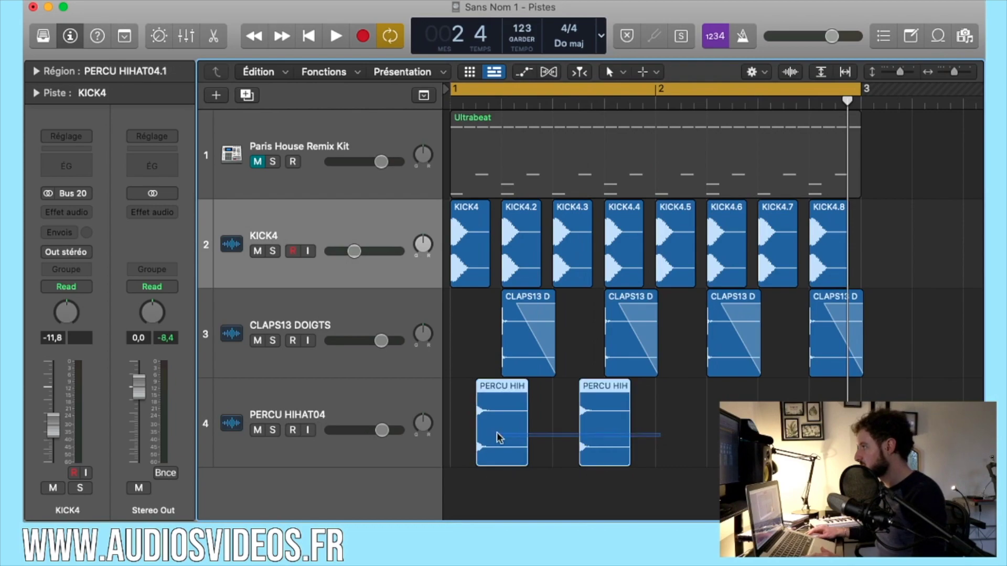
{"action": "left_click_drag", "start_coordinate": [484, 434], "coordinate": [688, 442]}
- Lower the PERCU HIHAT04 track to -6.4 dB while playing the loop
{"action": "key", "text": "space"}
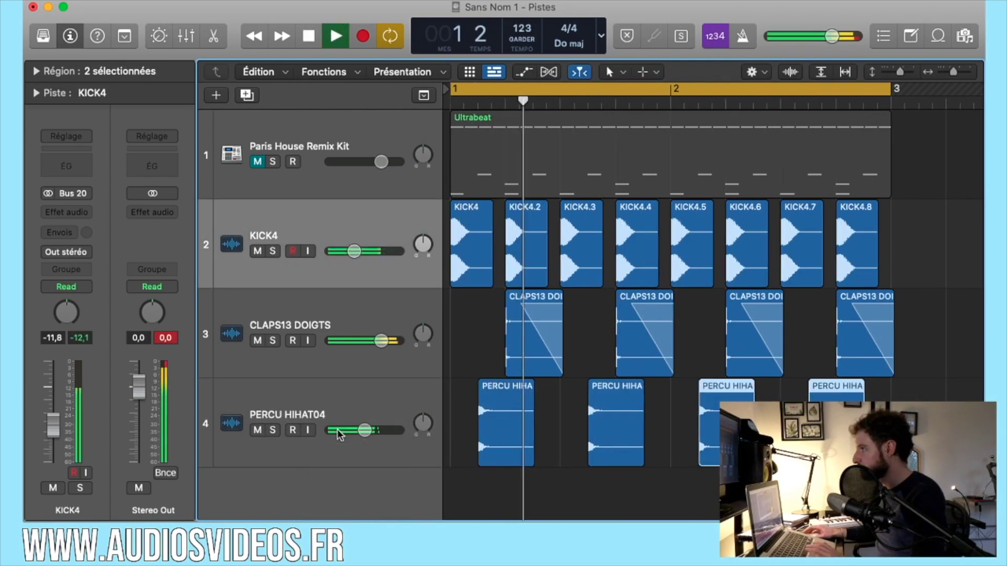
{"action": "left_click_drag", "start_coordinate": [364, 430], "coordinate": [361, 430]}
{"action": "left_click_drag", "start_coordinate": [360, 430], "coordinate": [360, 430]}
- Copy the four hi-hat regions one beat further along to fill every off-beat, and play back the complete loop
{"action": "left_click_drag", "start_coordinate": [492, 441], "coordinate": [547, 443]}
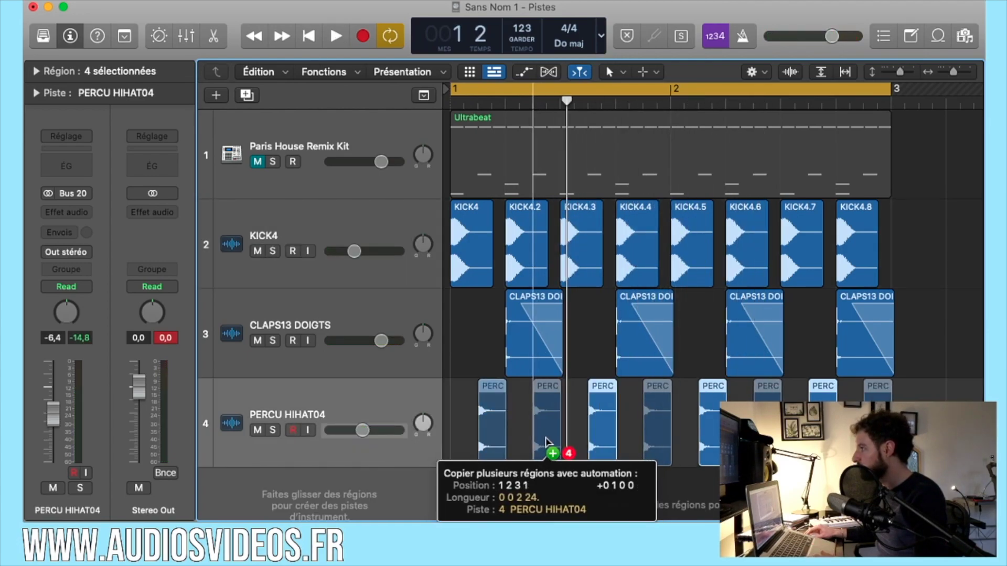
{"action": "left_click", "coordinate": [554, 480]}
{"action": "key", "text": "space"}
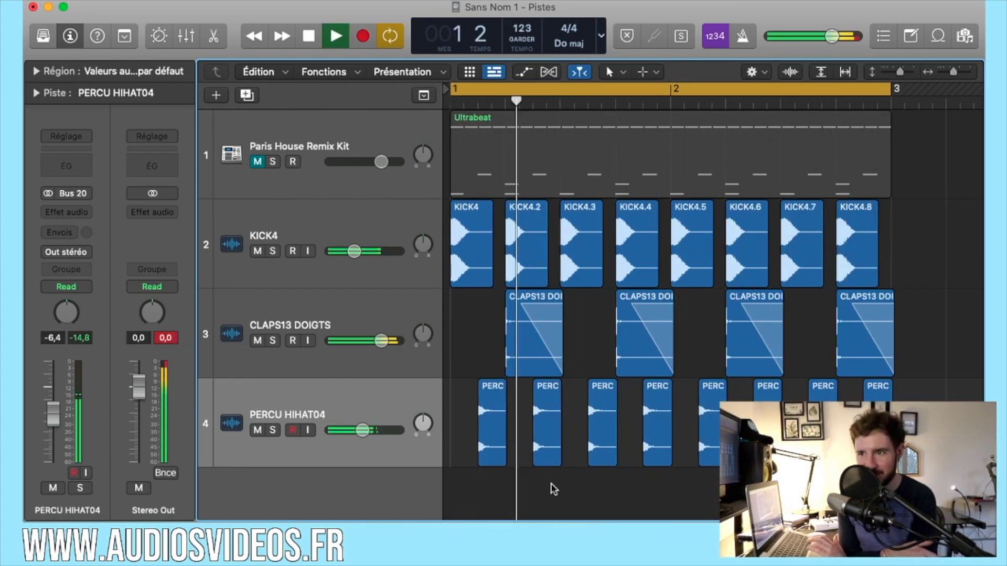
{"action": "key", "text": "space"}
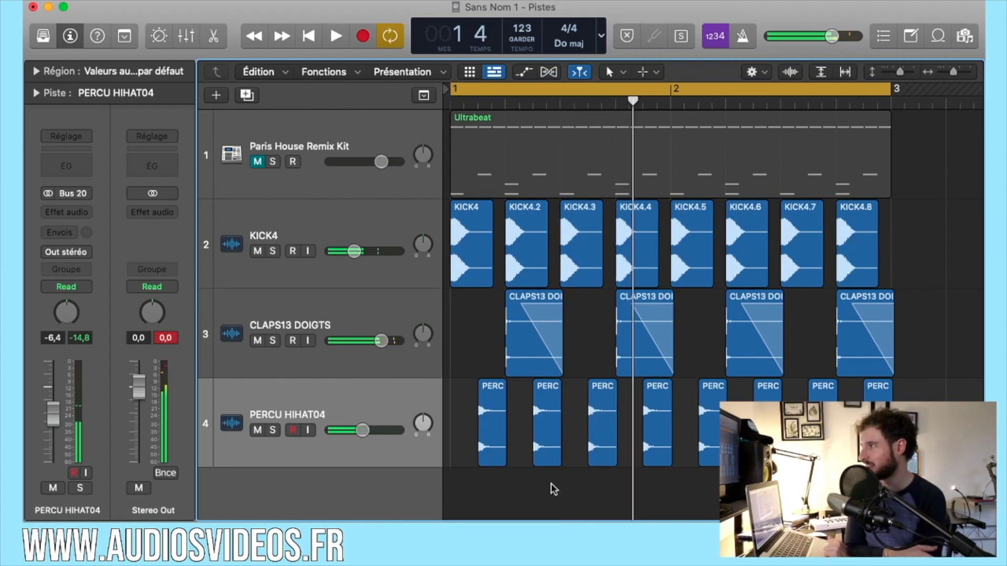